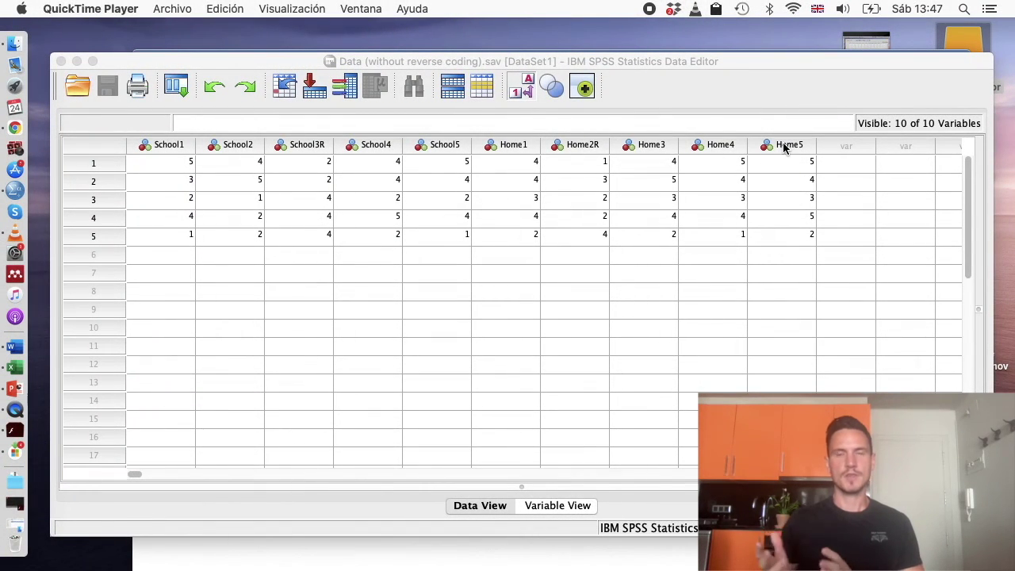
In the SPSS data window, start Transform > Recode into Same Variables
mouse_move(783, 148)
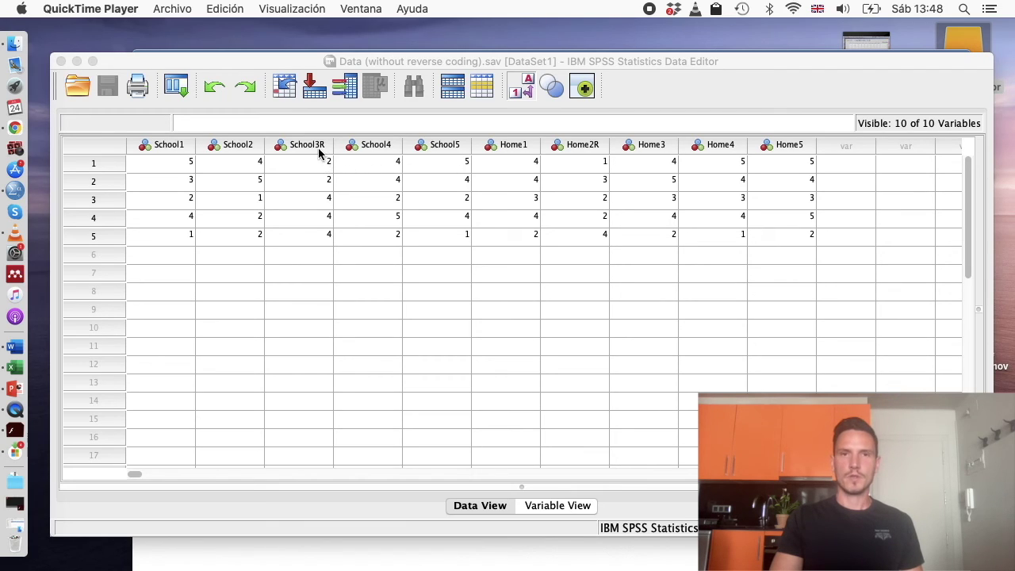
mouse_move(319, 153)
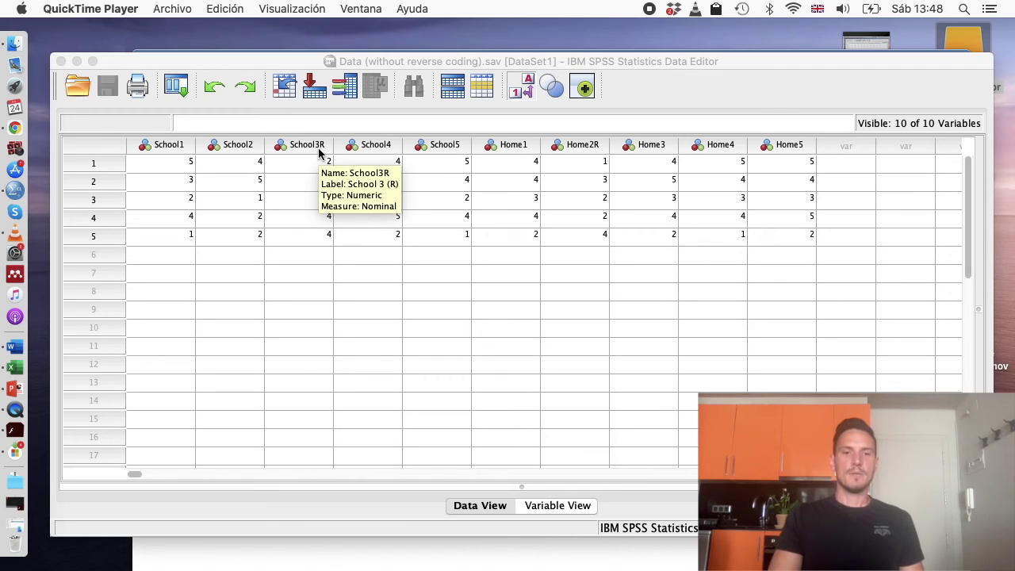
mouse_move(483, 151)
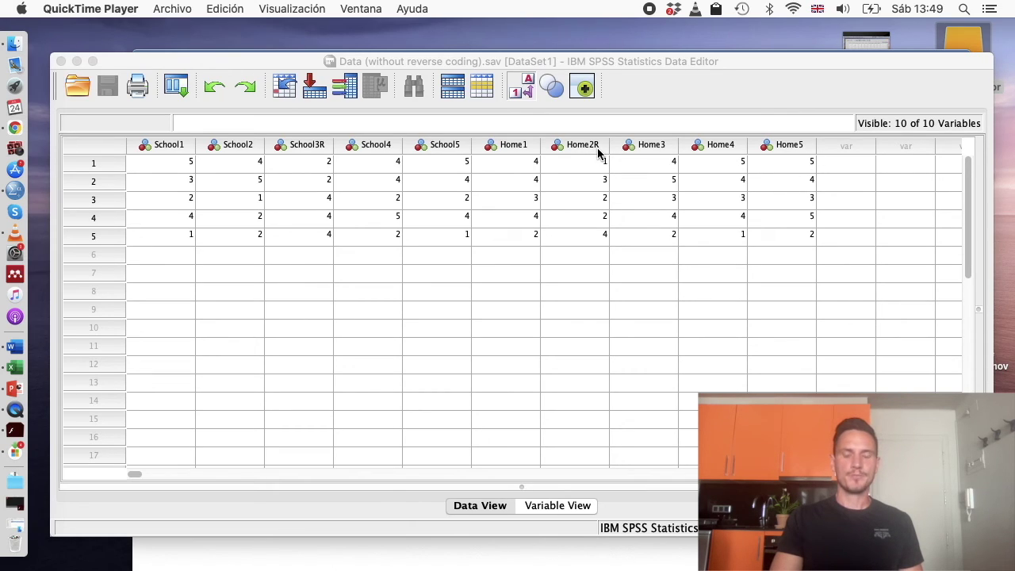
mouse_move(598, 152)
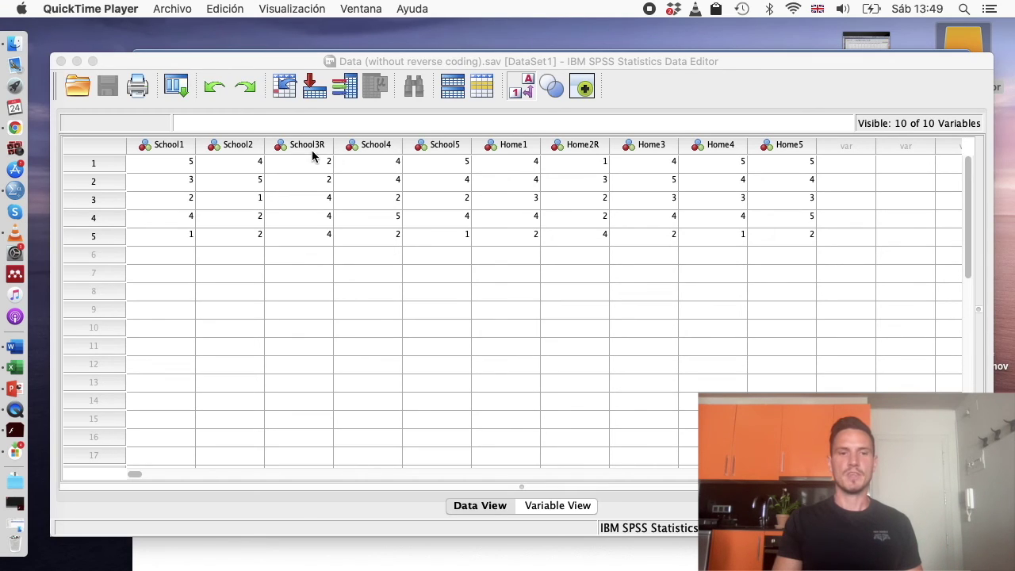
mouse_move(386, 151)
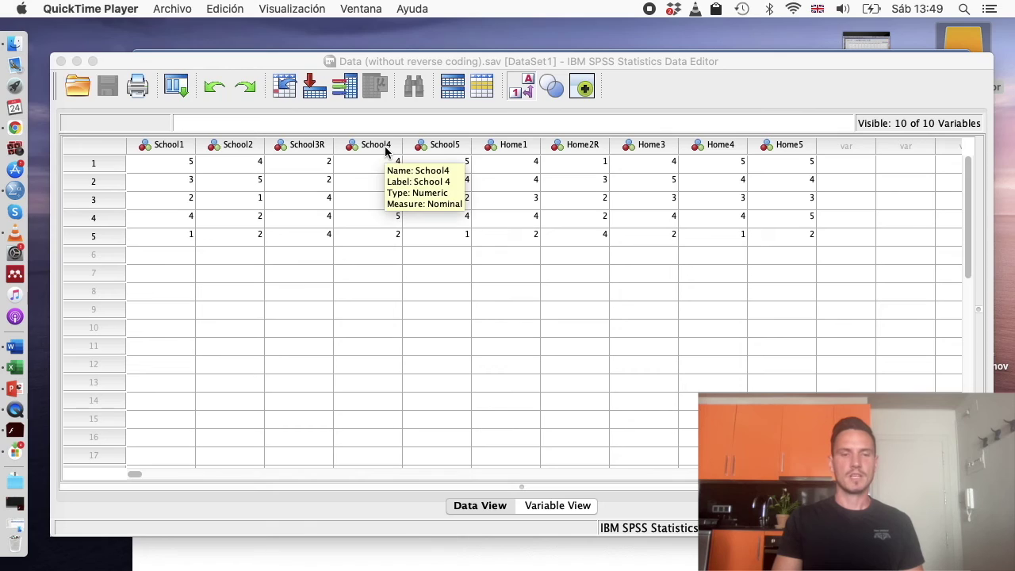
click(688, 62)
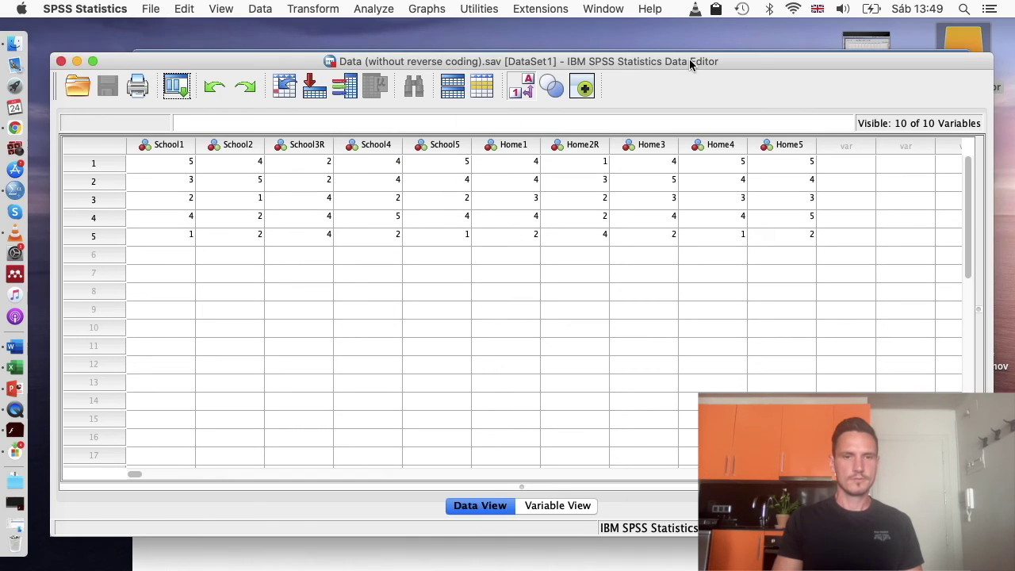
click(315, 11)
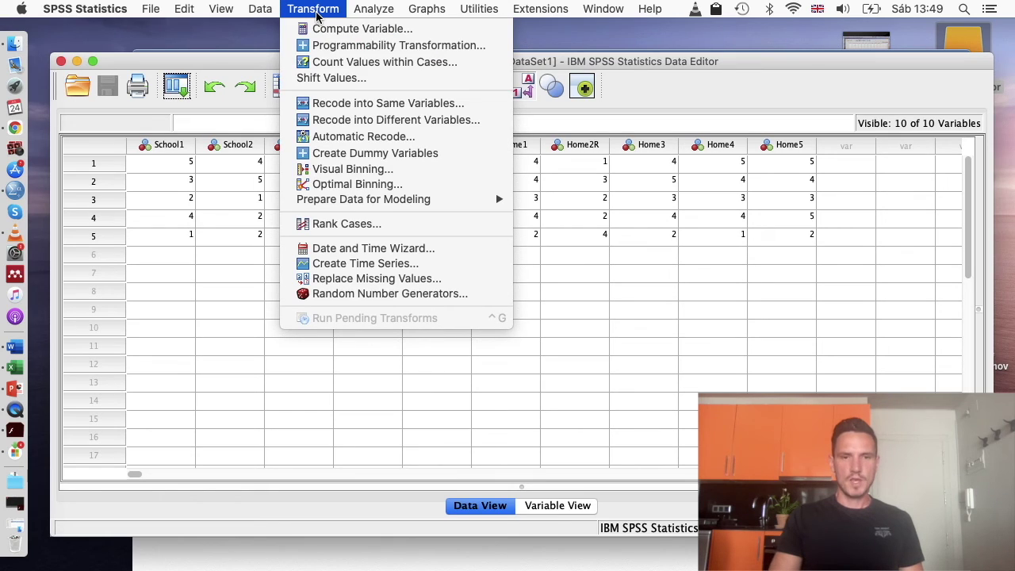
click(337, 103)
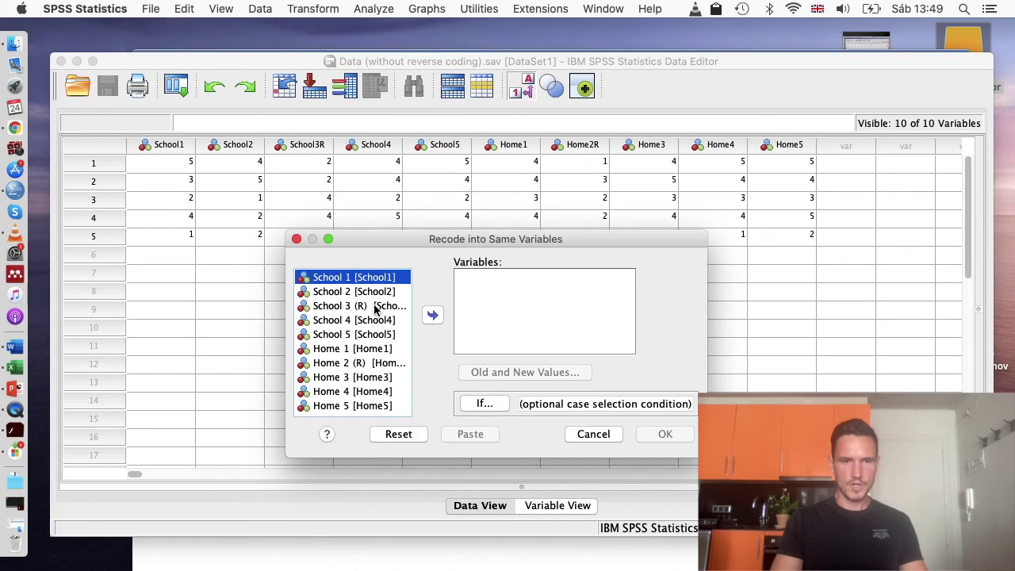
Move School 3 (R) and Home 2 (R) into Numeric Variables and open Old and New Values
click(376, 308)
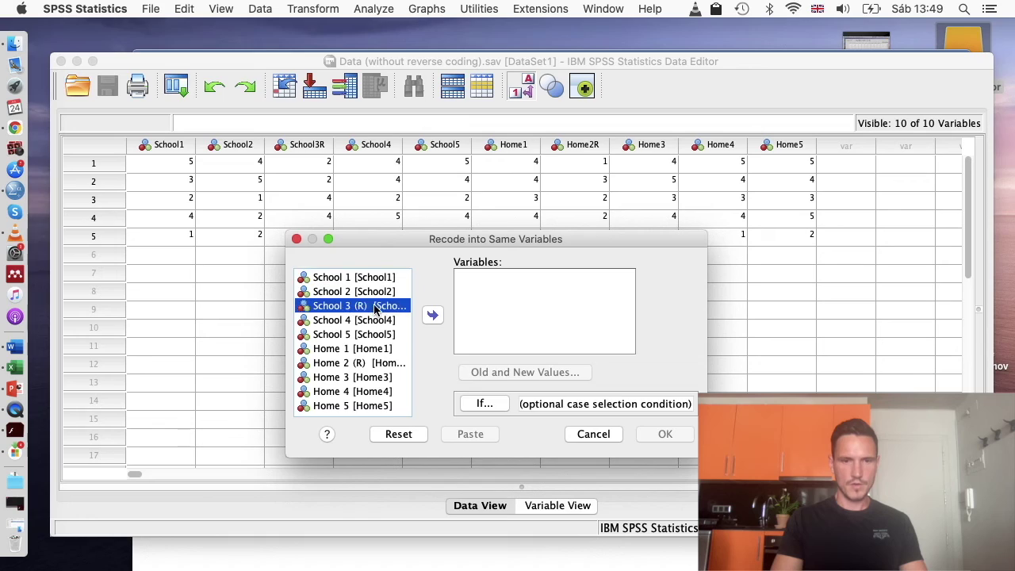
shift+click(358, 367)
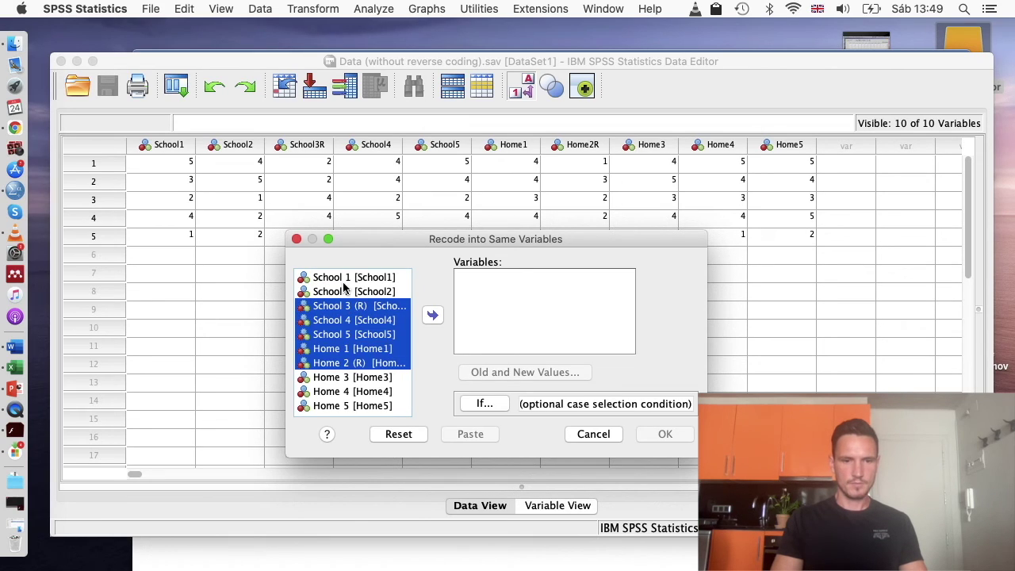
click(347, 290)
click(344, 307)
super+click(350, 363)
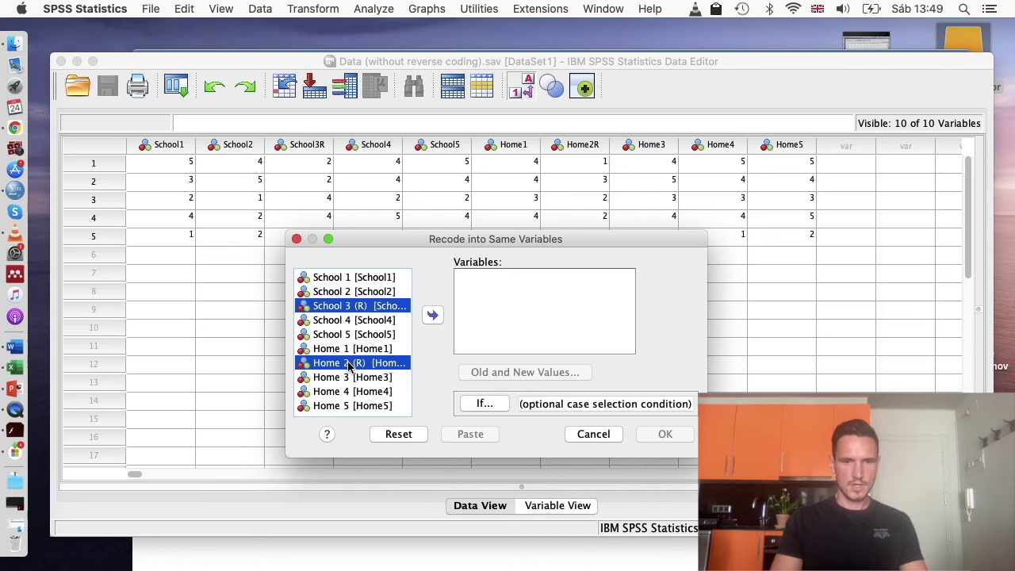
click(434, 317)
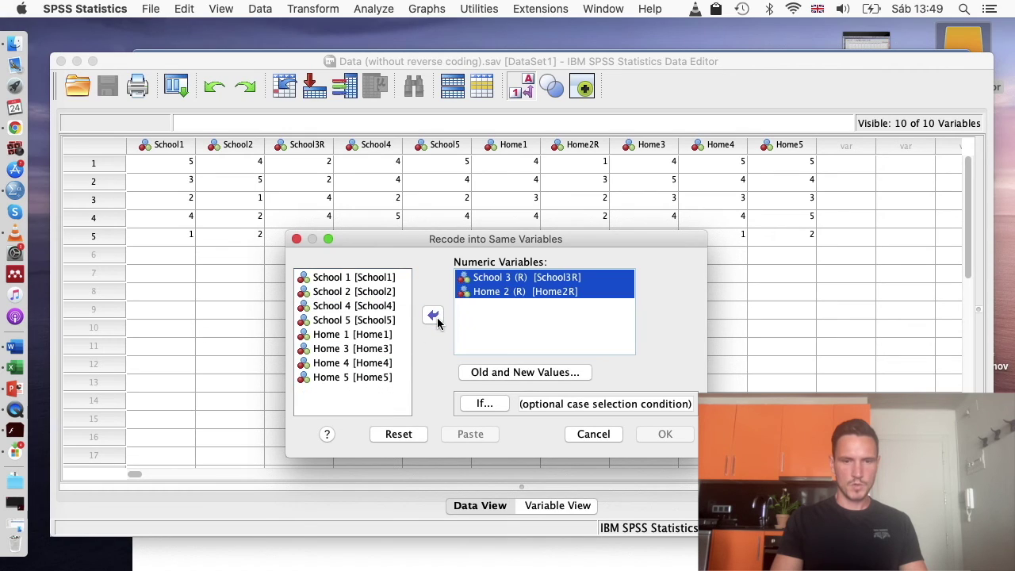
click(525, 373)
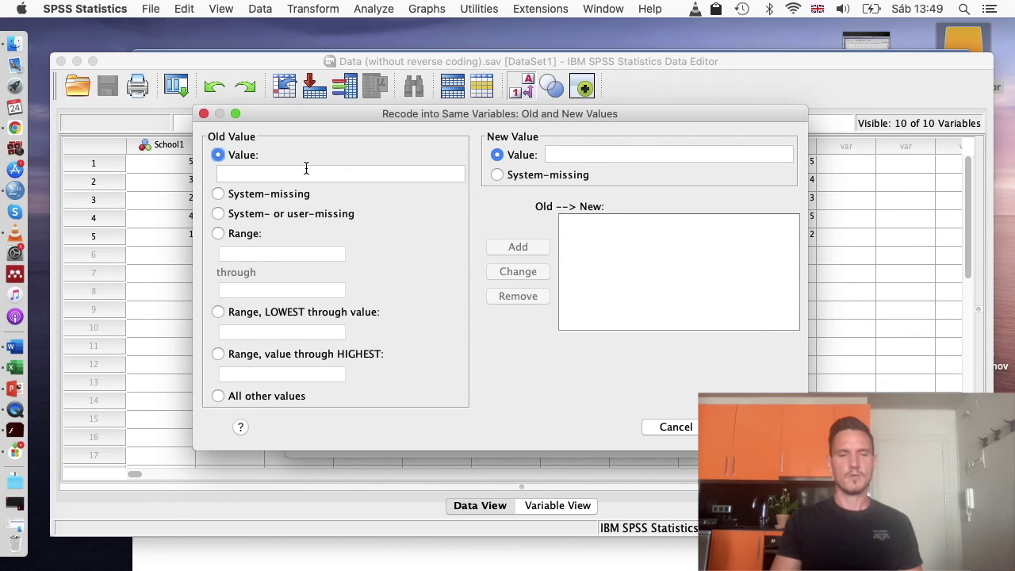
Define the recode rules 1 → 5 and 2 → 4
click(306, 169)
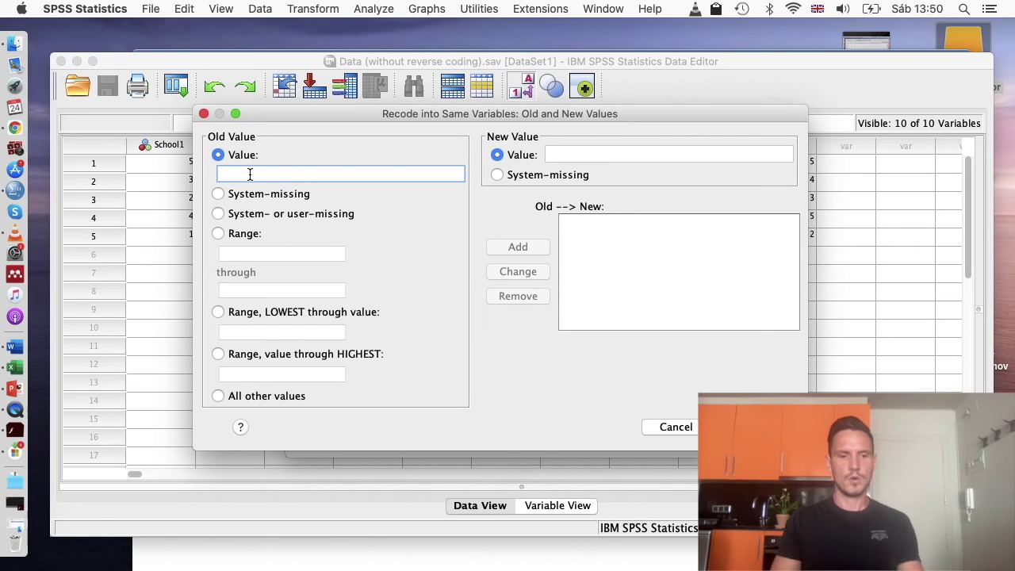
text(1)
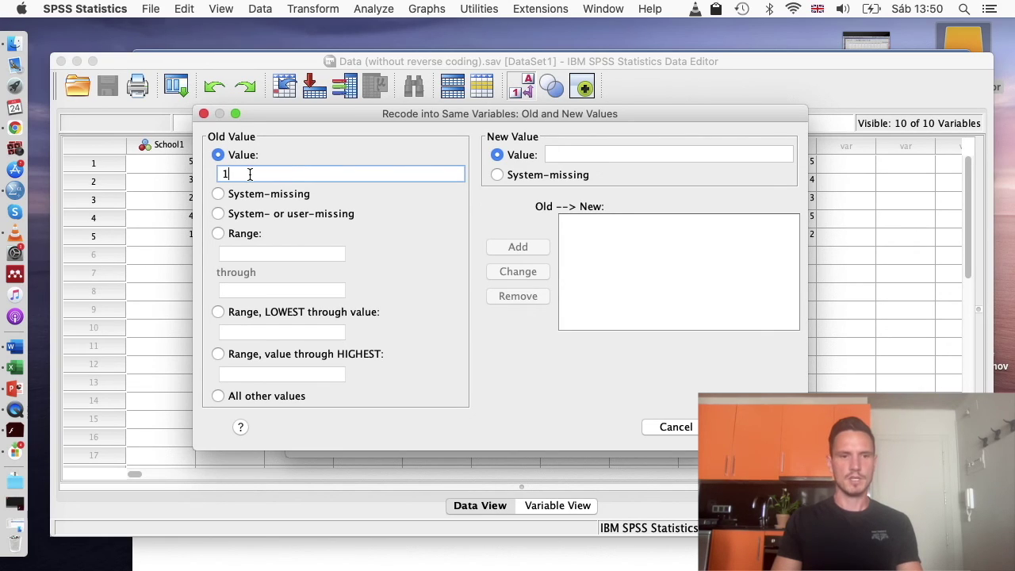
click(573, 153)
text(5)
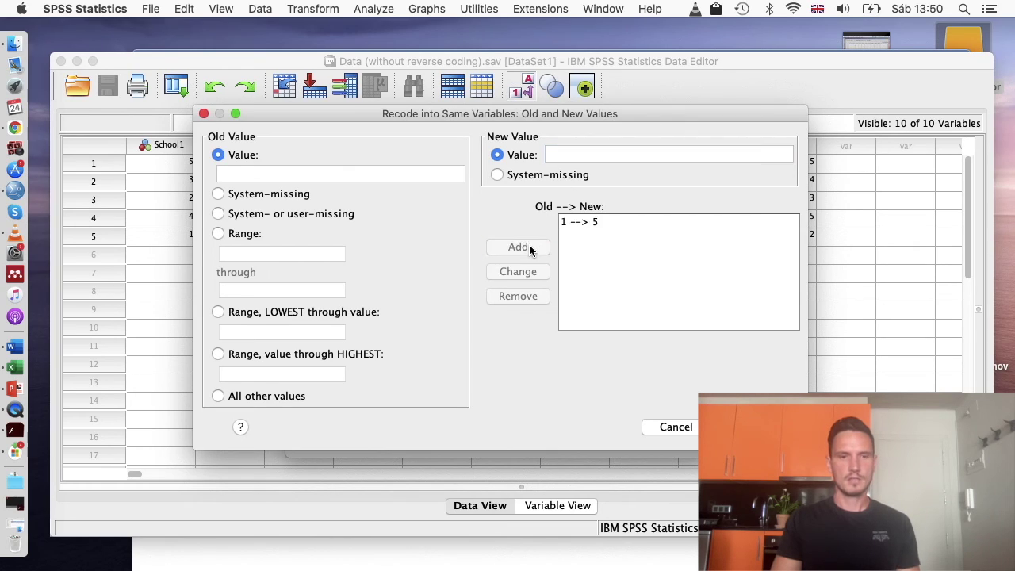
click(317, 176)
text(2)
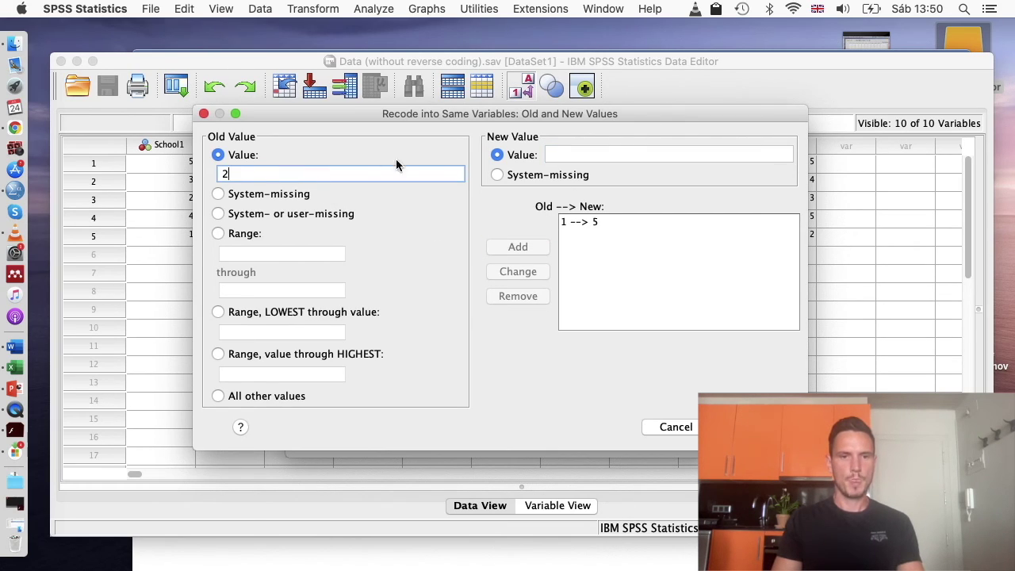
click(576, 158)
text(4)
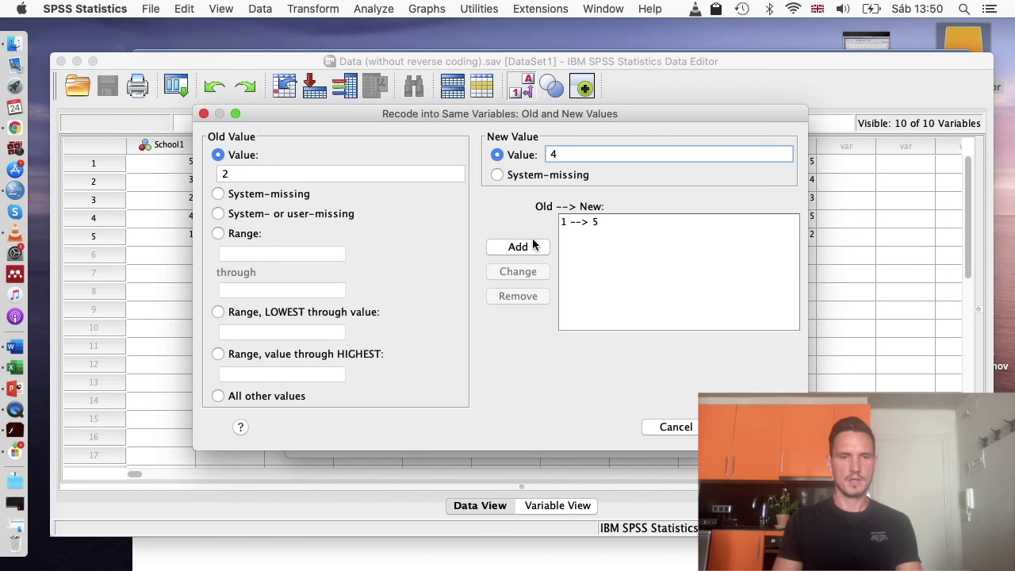
click(507, 245)
Add the remaining rules 3 → 3, 4 → 2 and 5 → 1
click(375, 176)
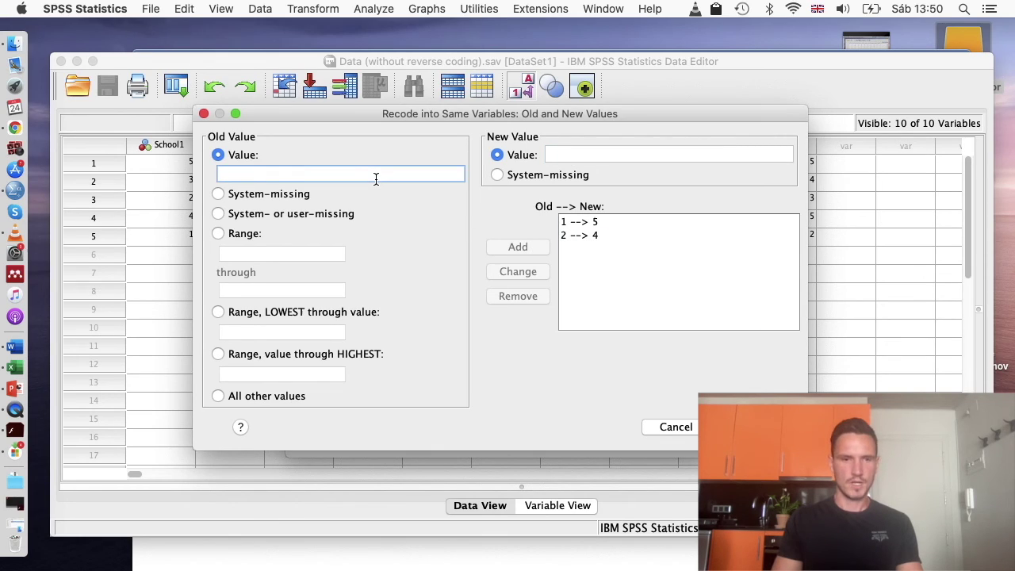
click(576, 158)
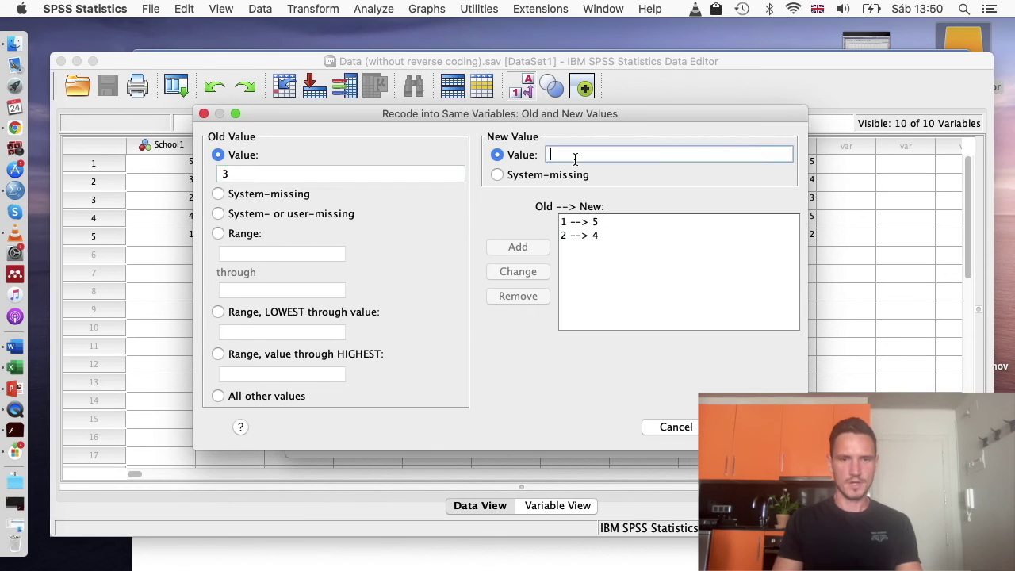
text(3)
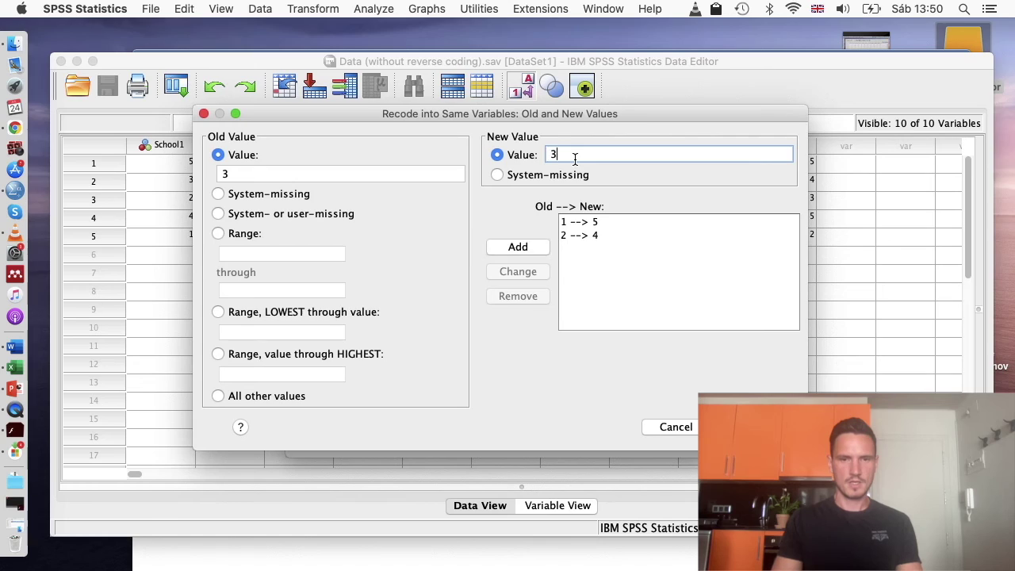
click(519, 247)
click(349, 175)
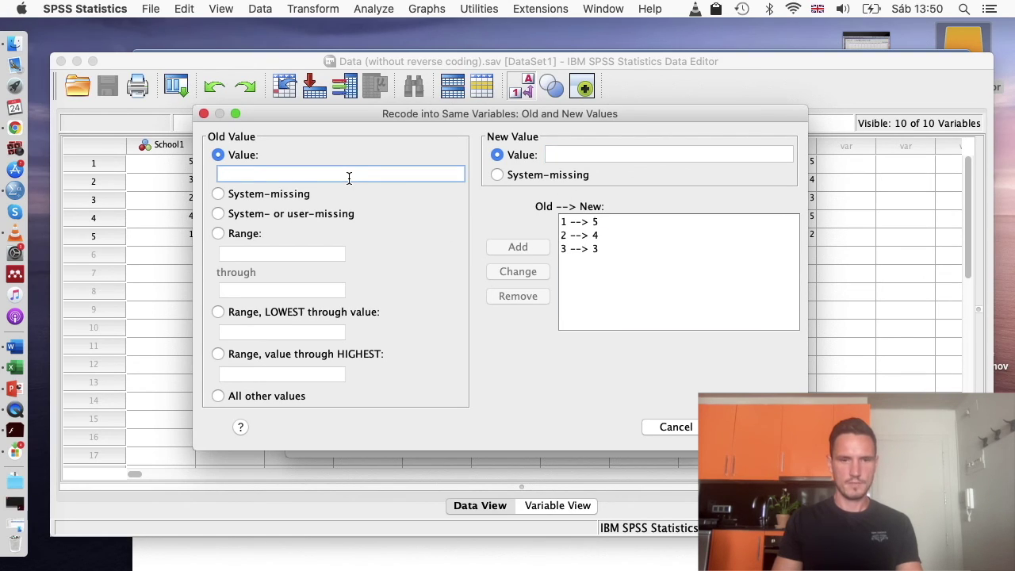
click(555, 156)
text(2)
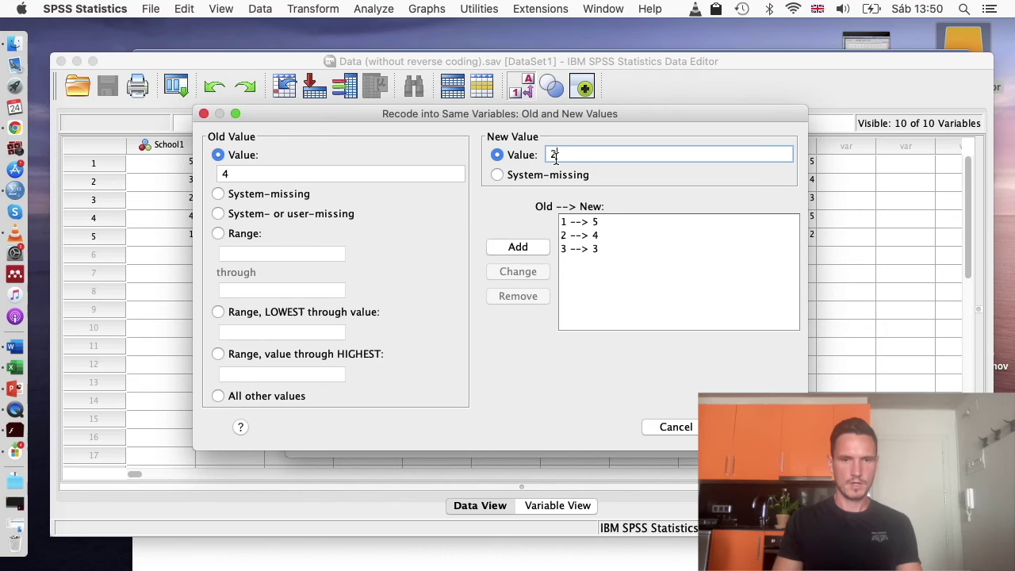
click(530, 250)
click(407, 175)
text(5)
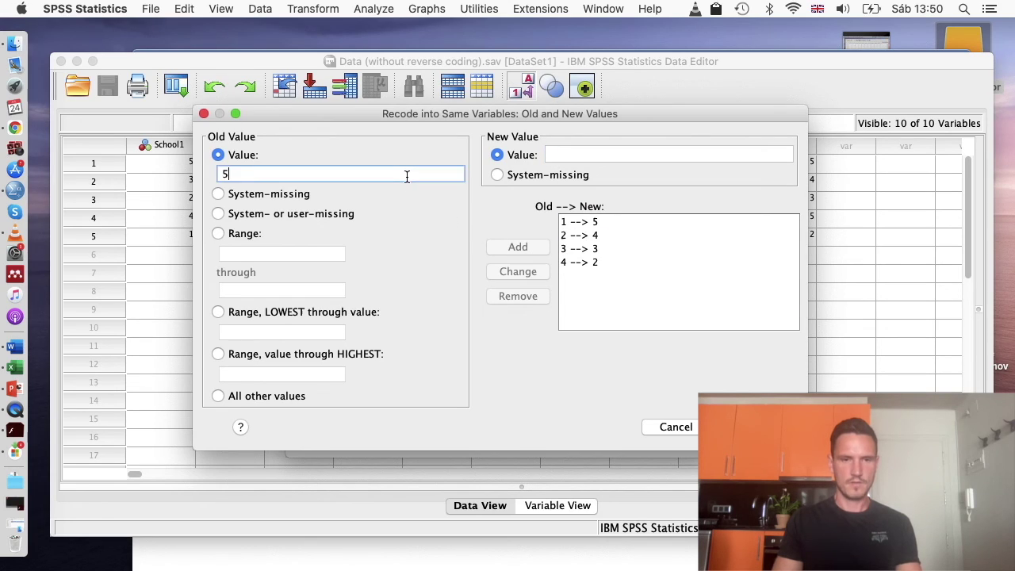
click(571, 157)
text(1)
click(518, 245)
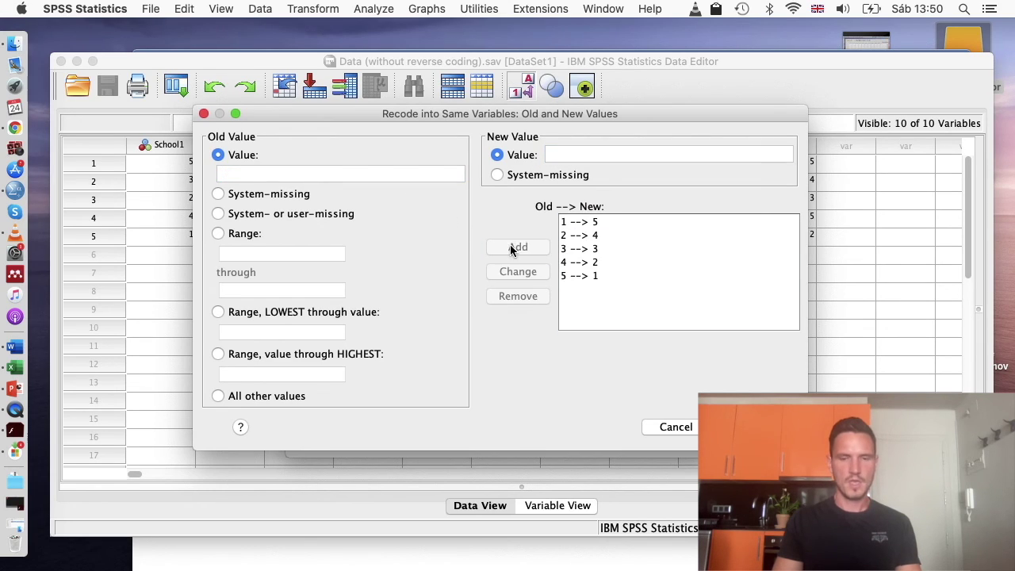
Review the five old-to-new rules in the mapping list
click(641, 235)
click(573, 221)
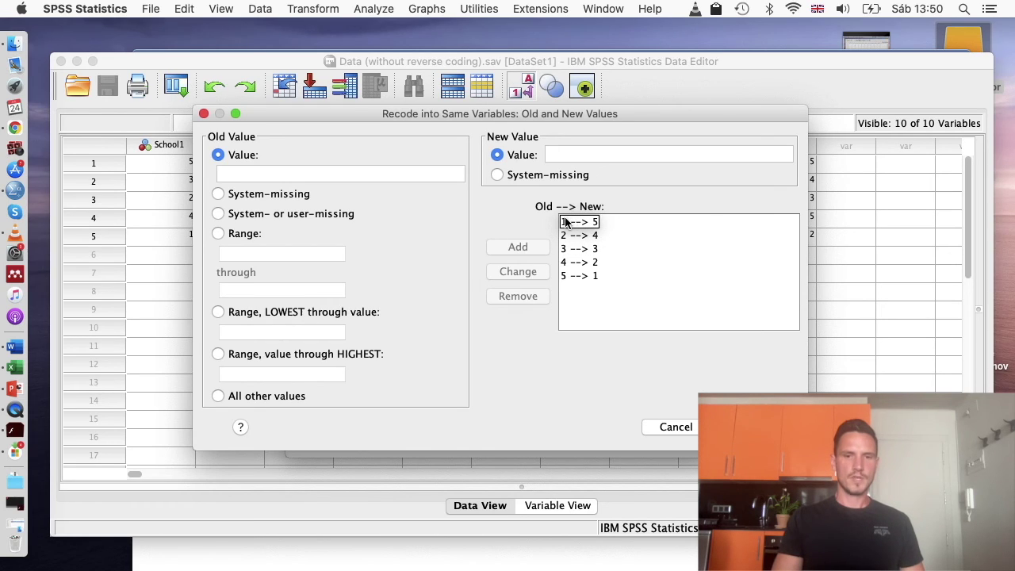
key(Down)
key(Down)
key(Down)
key(Down)
key(Up)
key(Up)
key(Up)
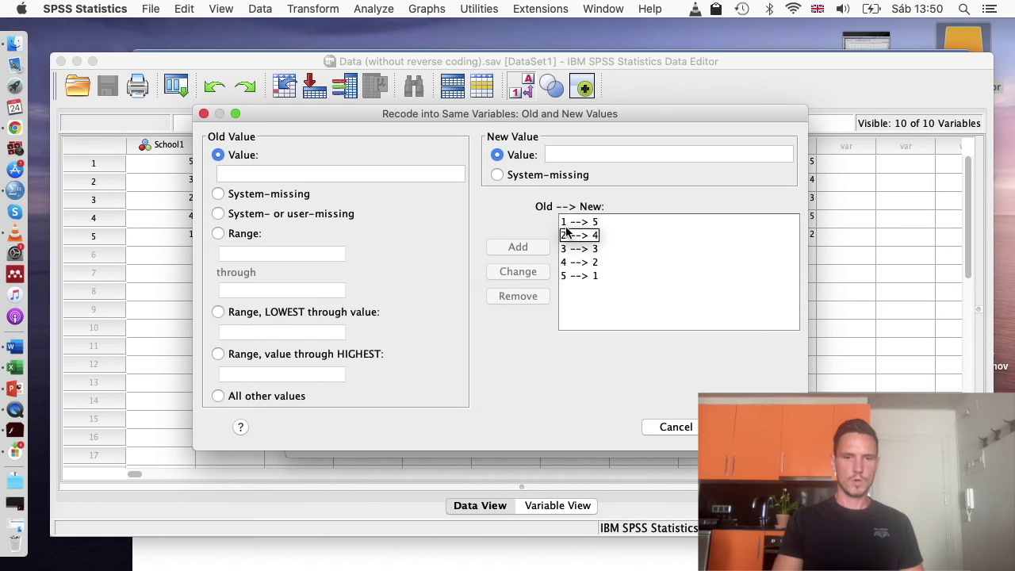
key(Up)
key(Down)
key(Down)
key(Down)
key(Down)
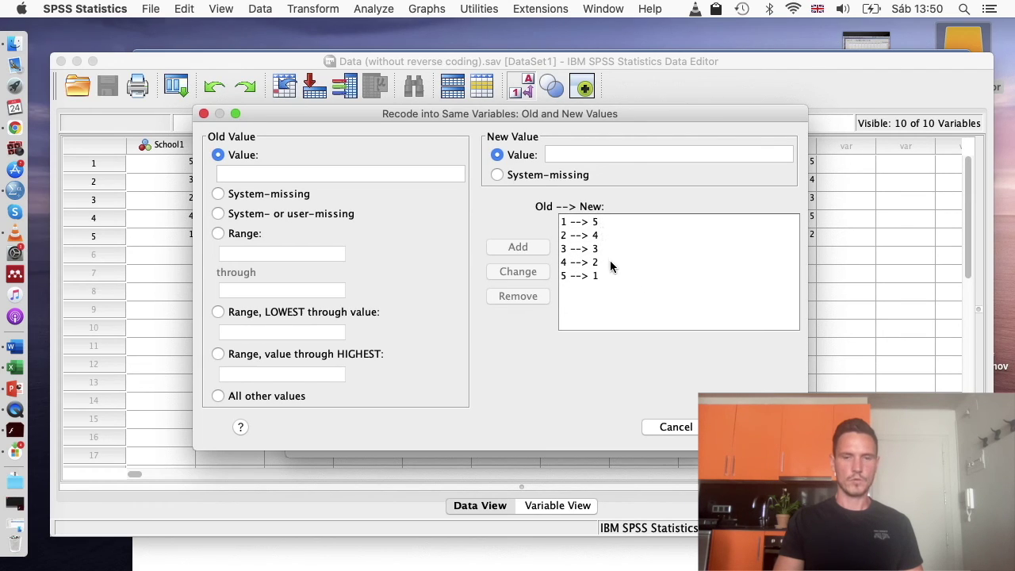
key(Down)
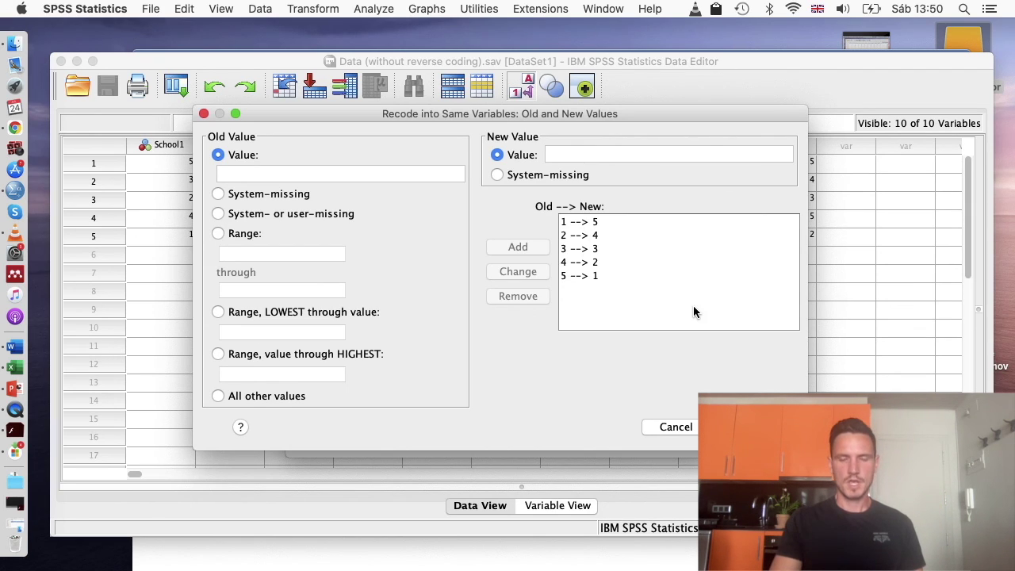
Apply the reversal recode to School3R and Home2R and return to the Data Editor
key(Return)
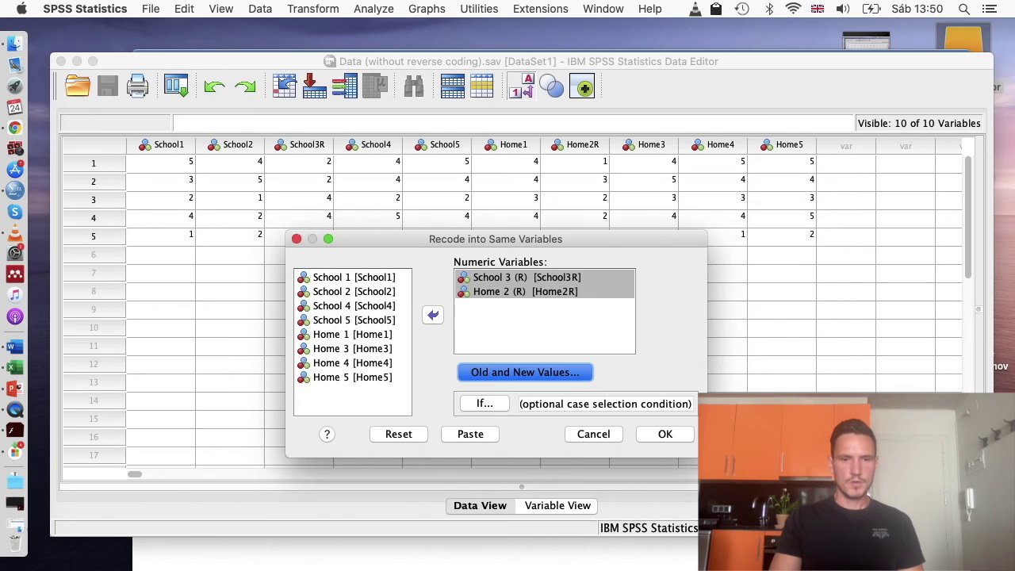
click(665, 435)
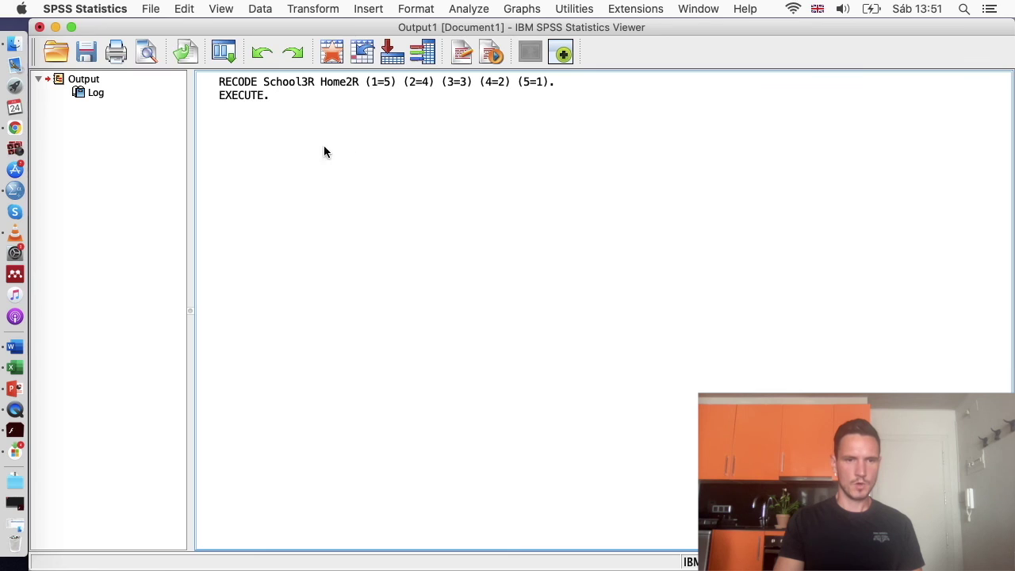
key(ctrl+Up)
click(385, 291)
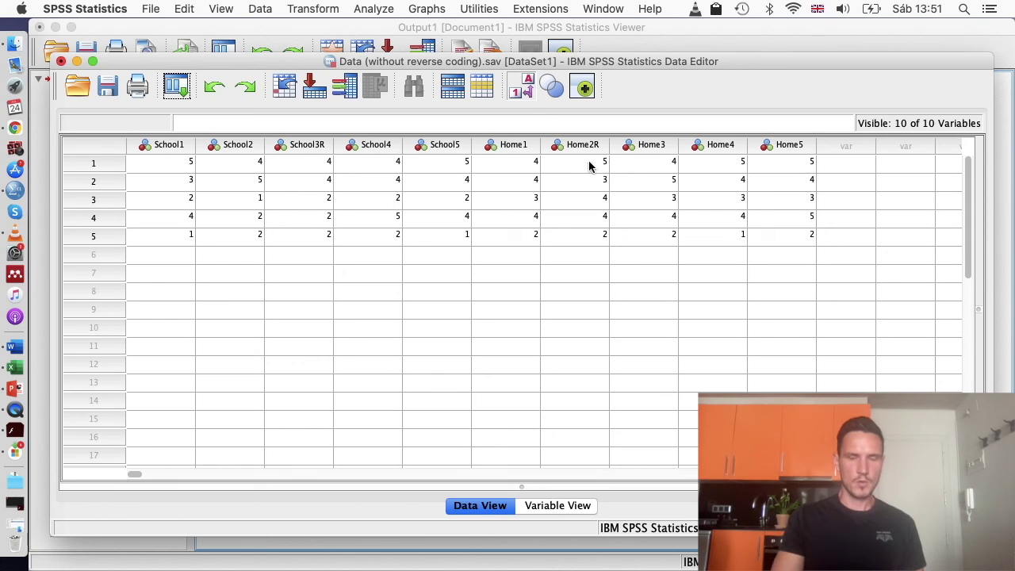
click(374, 8)
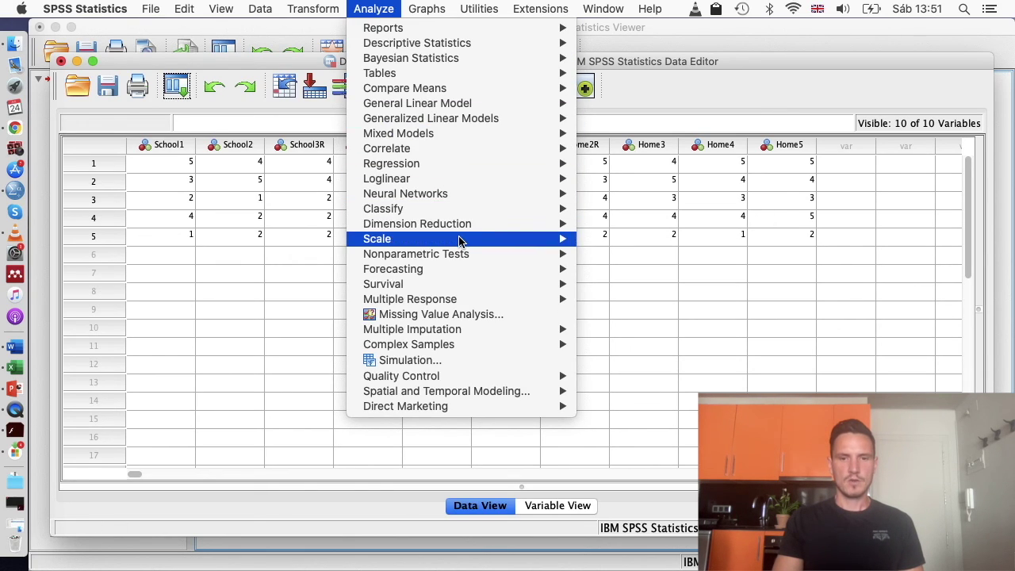
Set up a Reliability Analysis with School 1 through School 5 as items
mouse_move(458, 239)
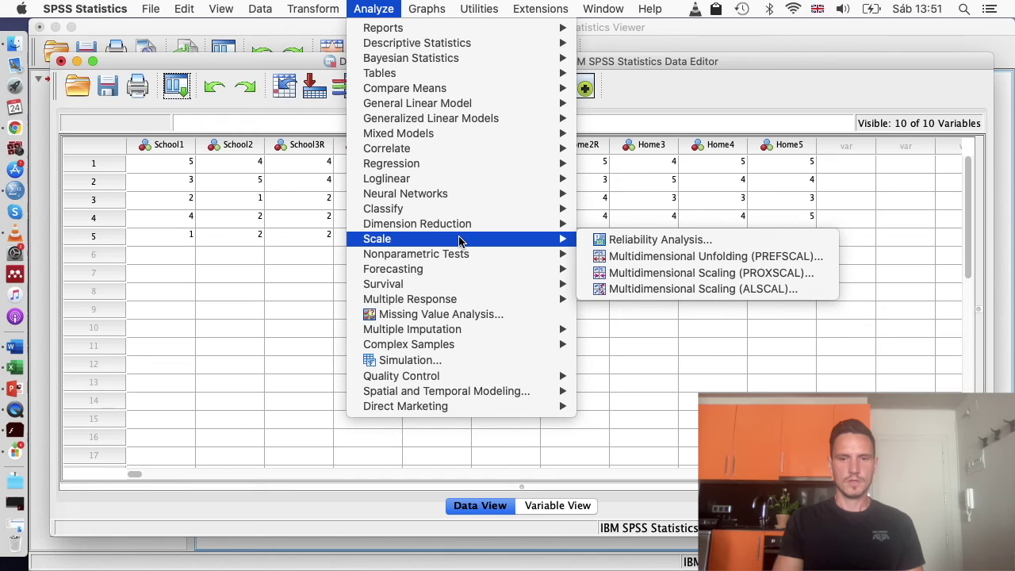
click(706, 239)
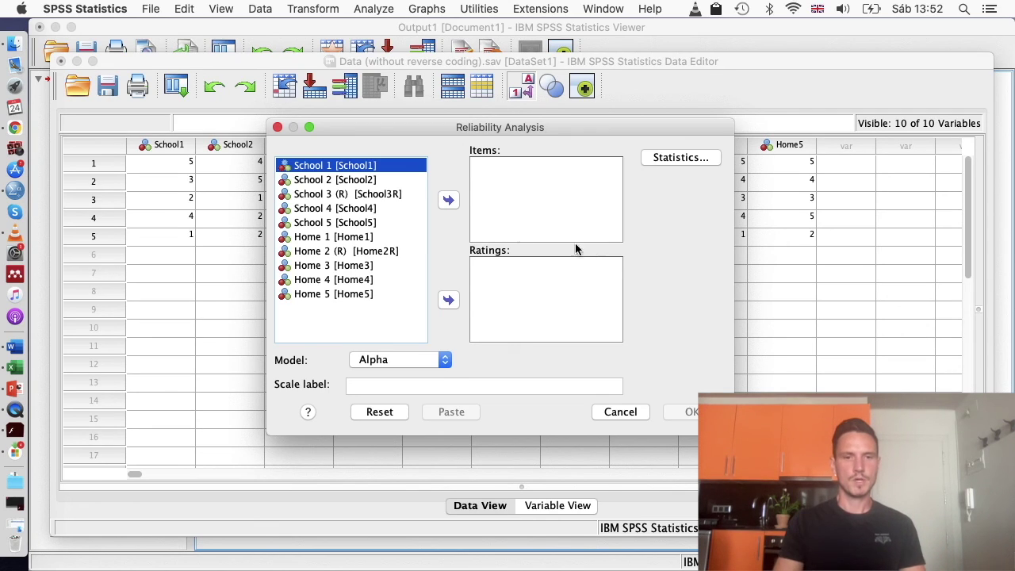
super+click(383, 199)
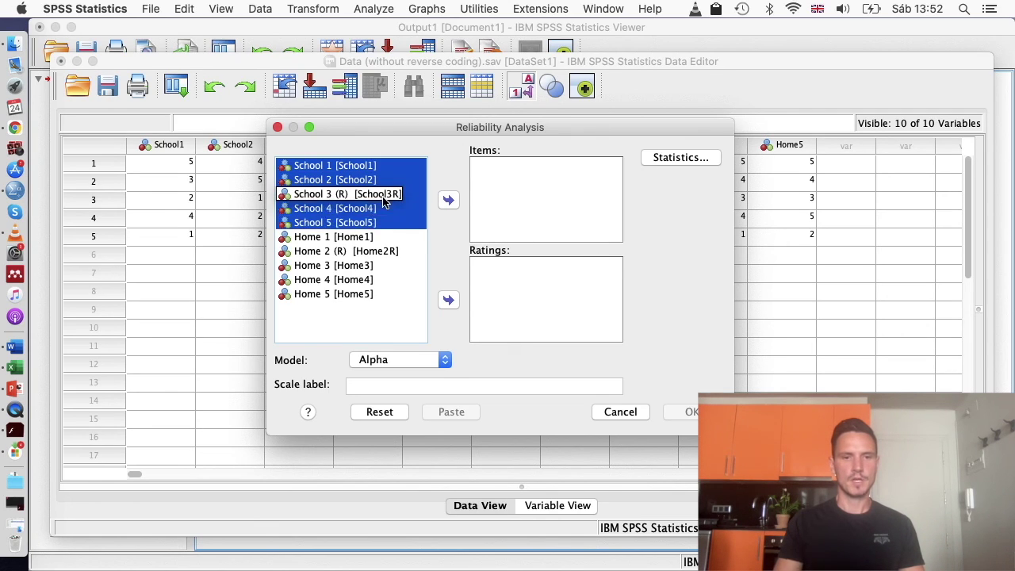
super+click(384, 201)
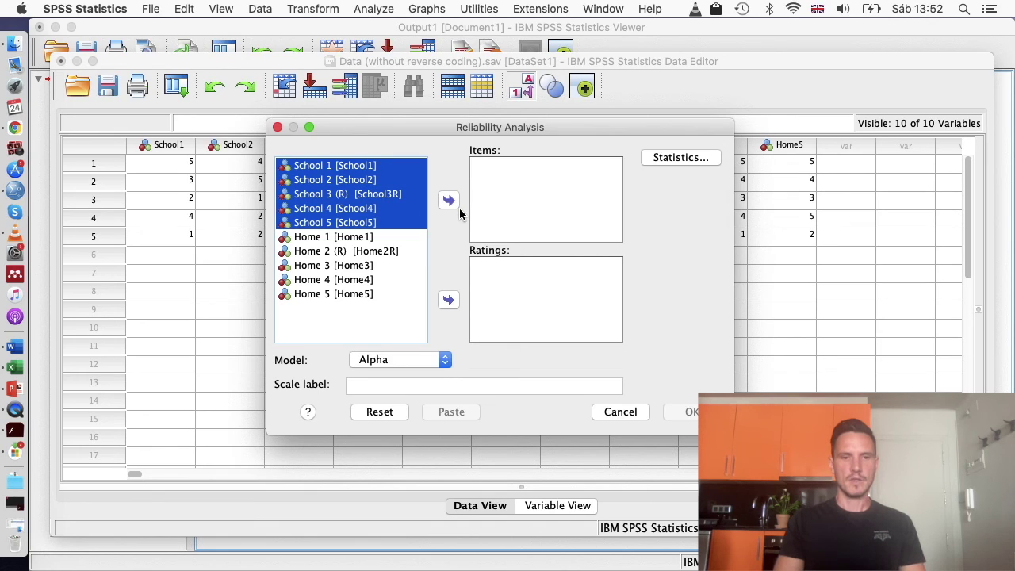
click(449, 200)
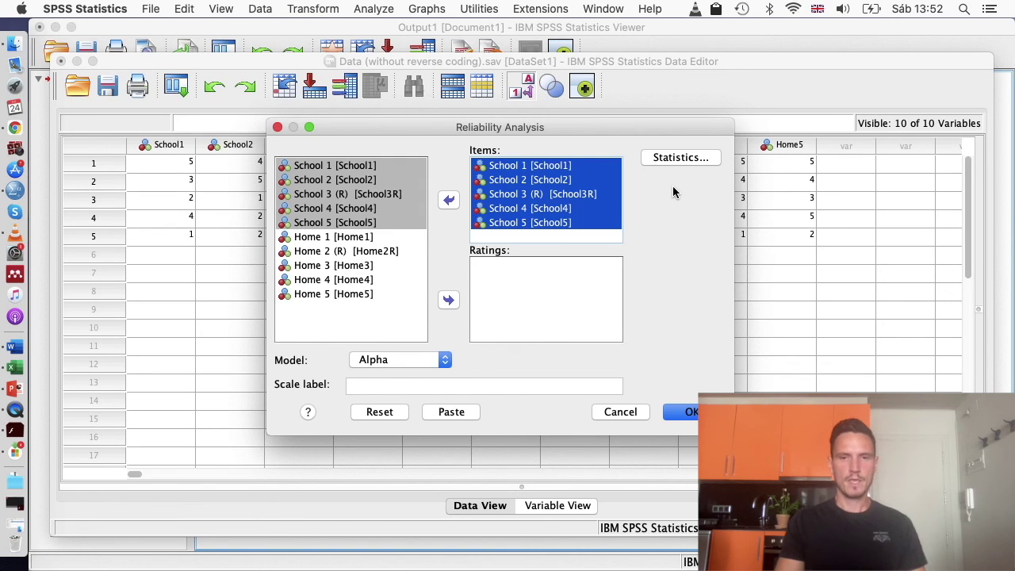
Request Item, Scale and Scale-if-item-deleted descriptives, then run the analysis
click(673, 156)
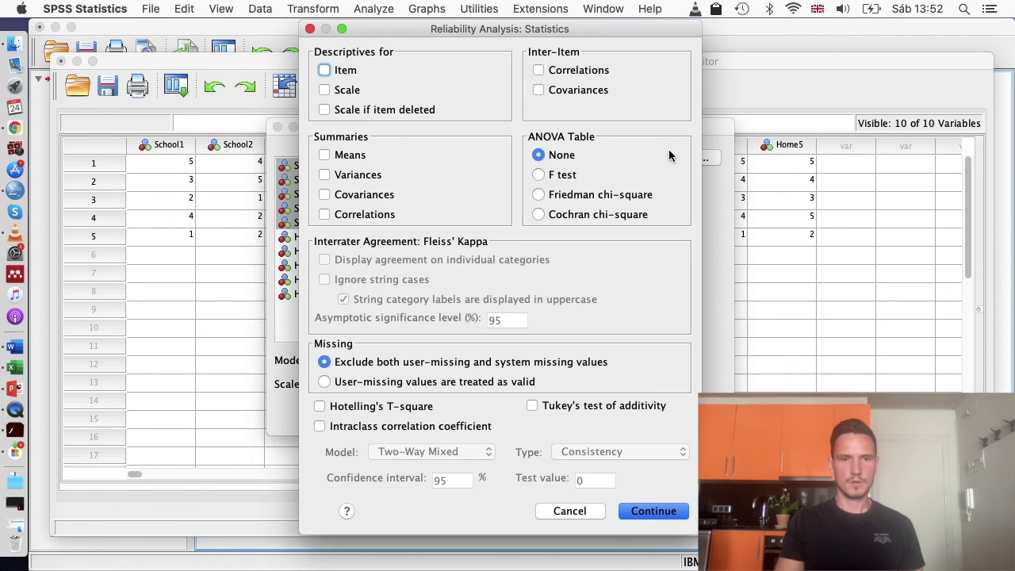
click(346, 70)
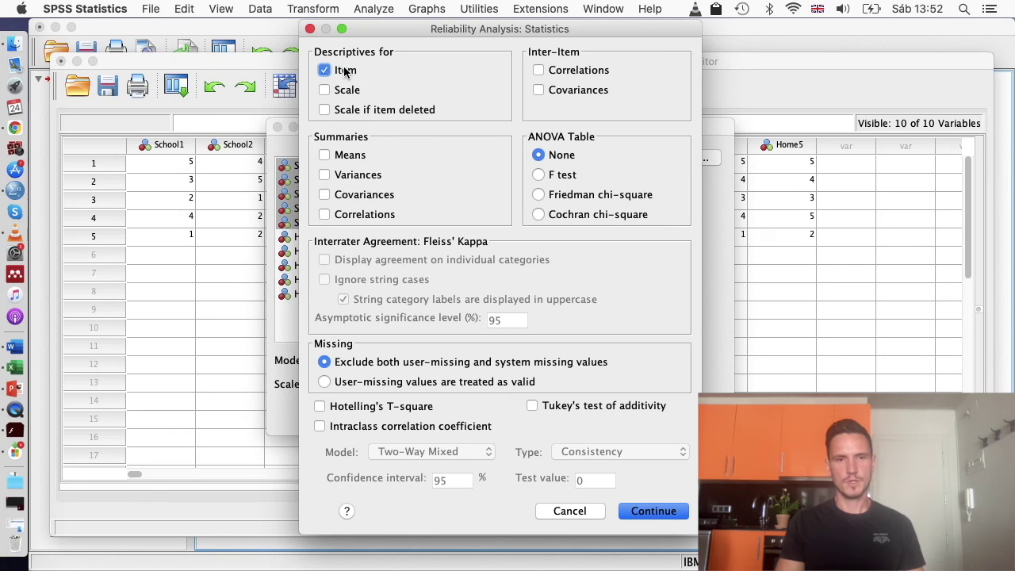
click(326, 90)
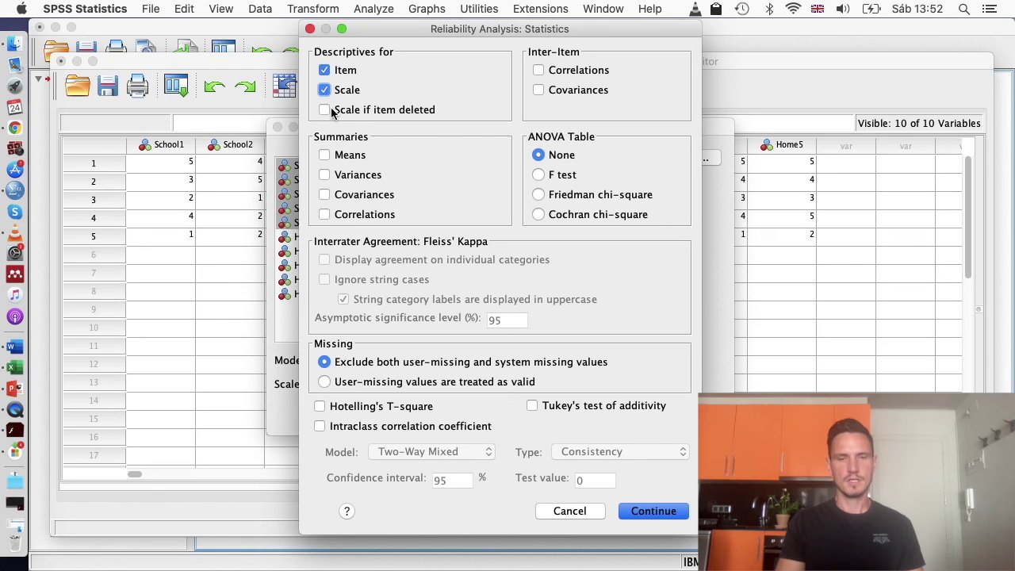
click(332, 113)
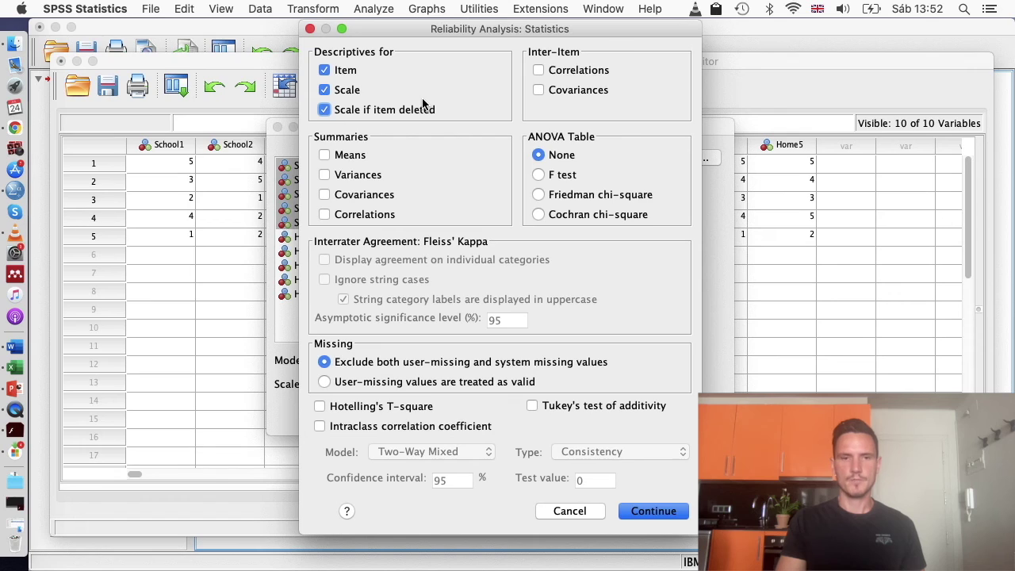
click(667, 510)
click(690, 412)
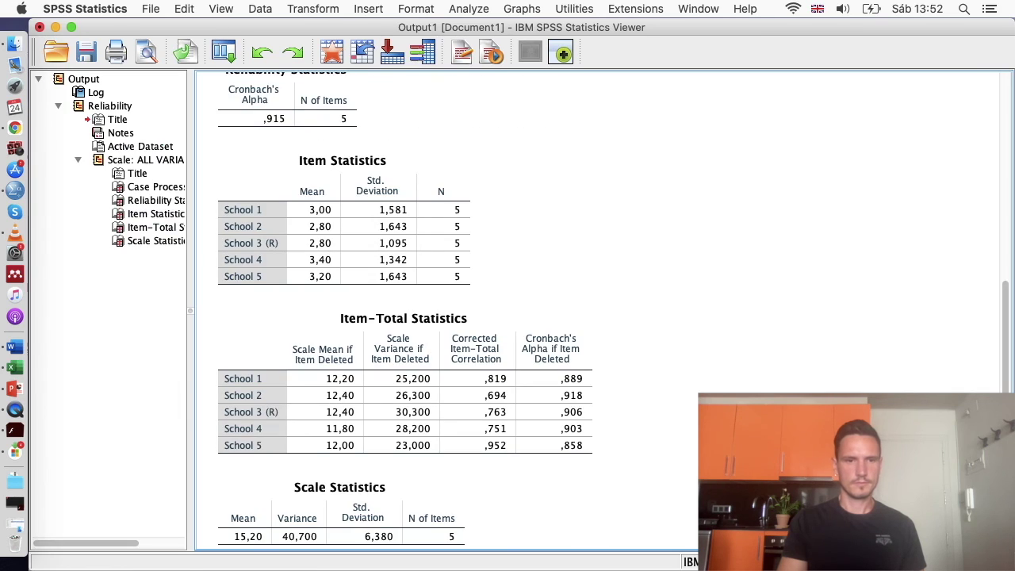
Highlight the School Reliability Statistics table showing Cronbach's alpha ,915
scroll(655, 324, up, 5)
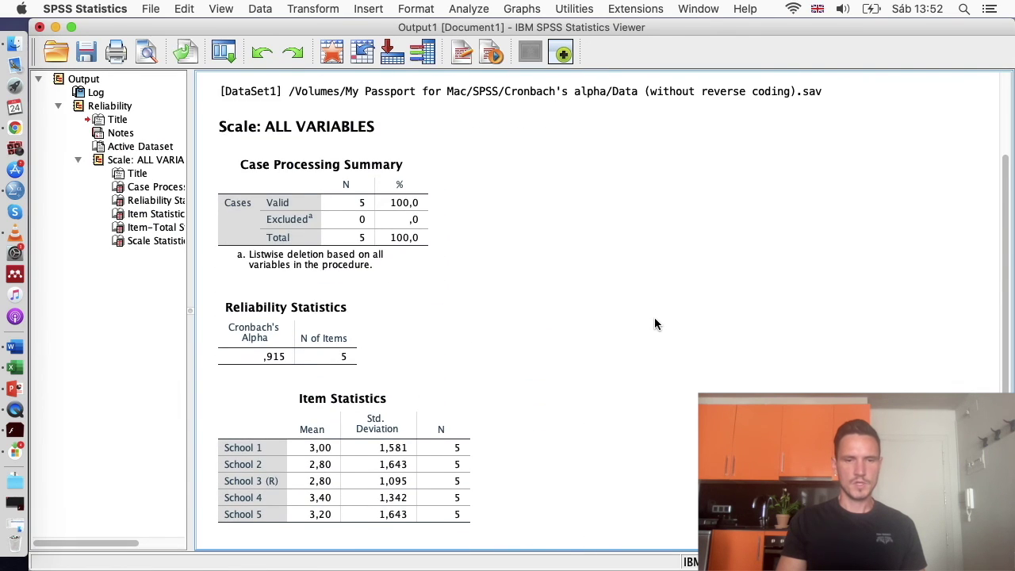
scroll(655, 323, down, 2)
scroll(655, 324, up, 1)
click(256, 266)
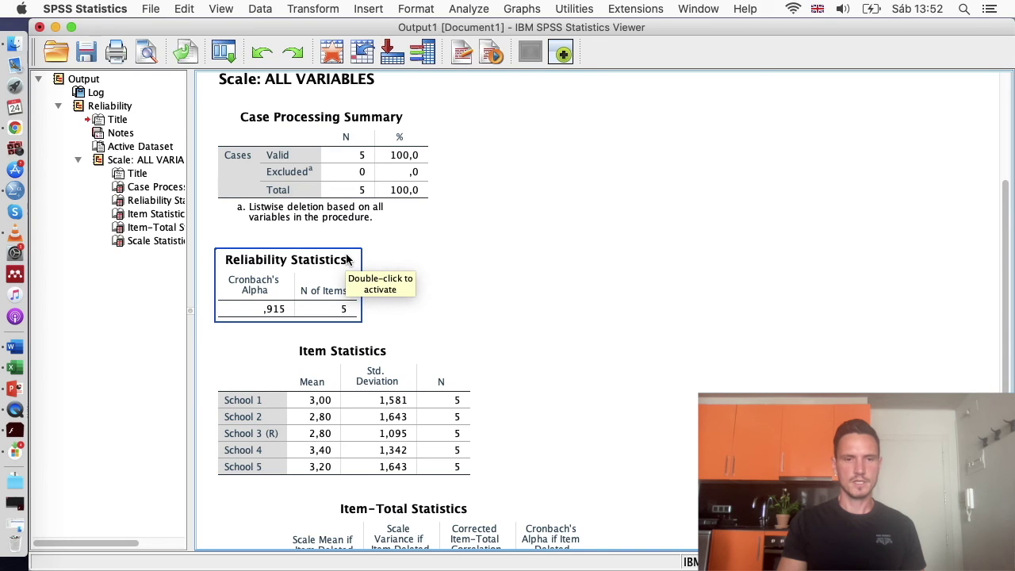
click(383, 260)
click(267, 288)
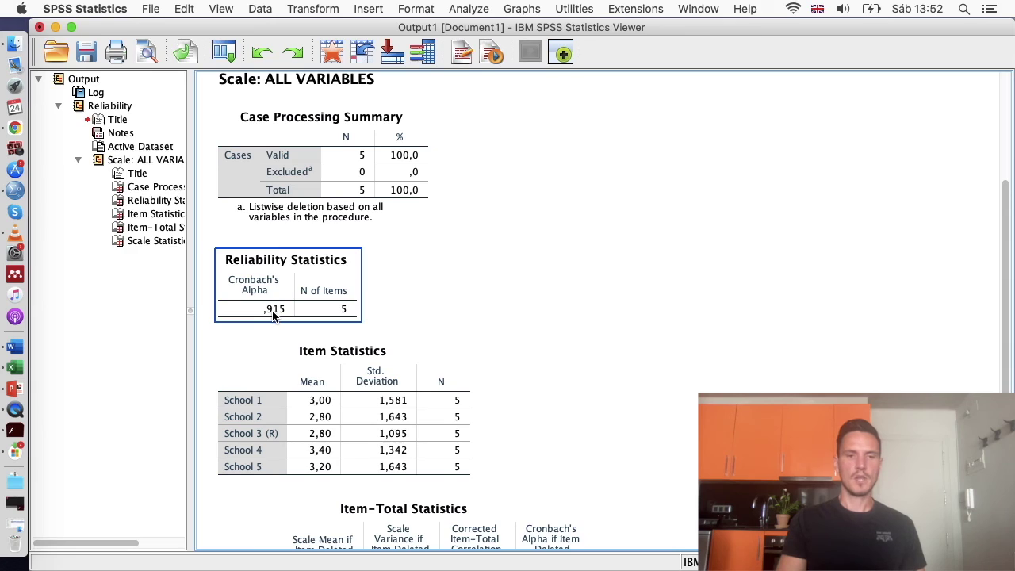
click(452, 311)
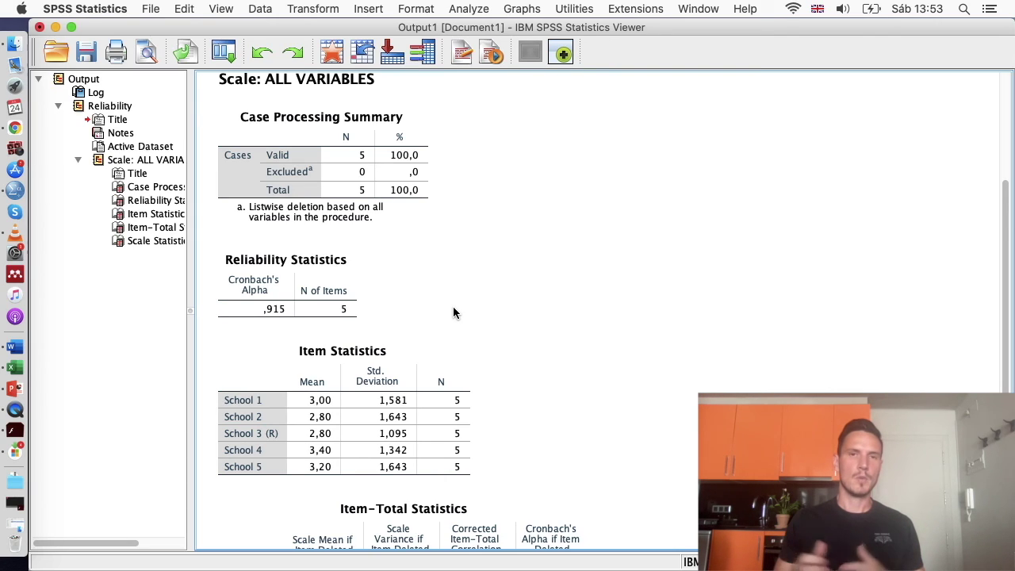
scroll(840, 278, down, 5)
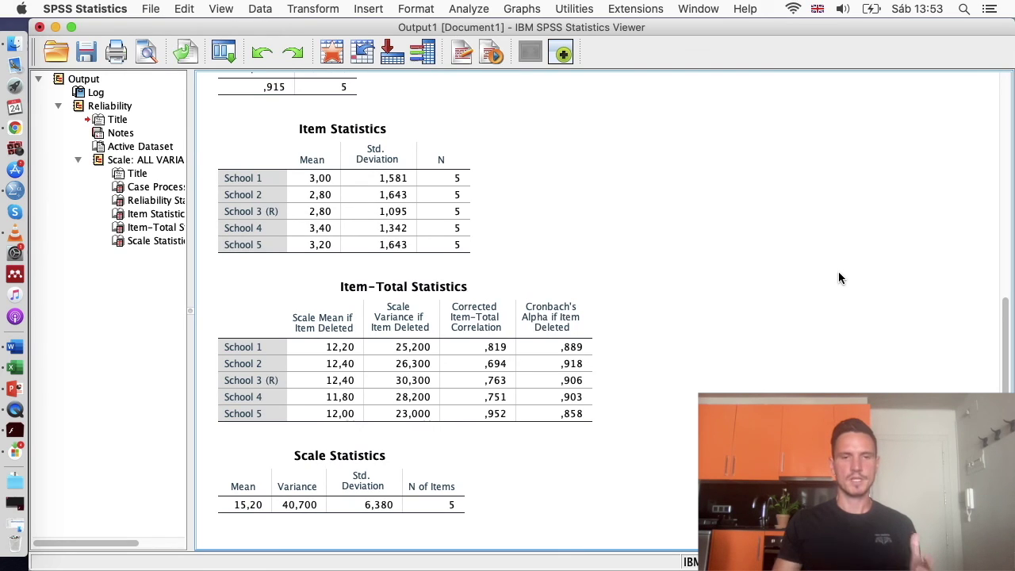
click(444, 287)
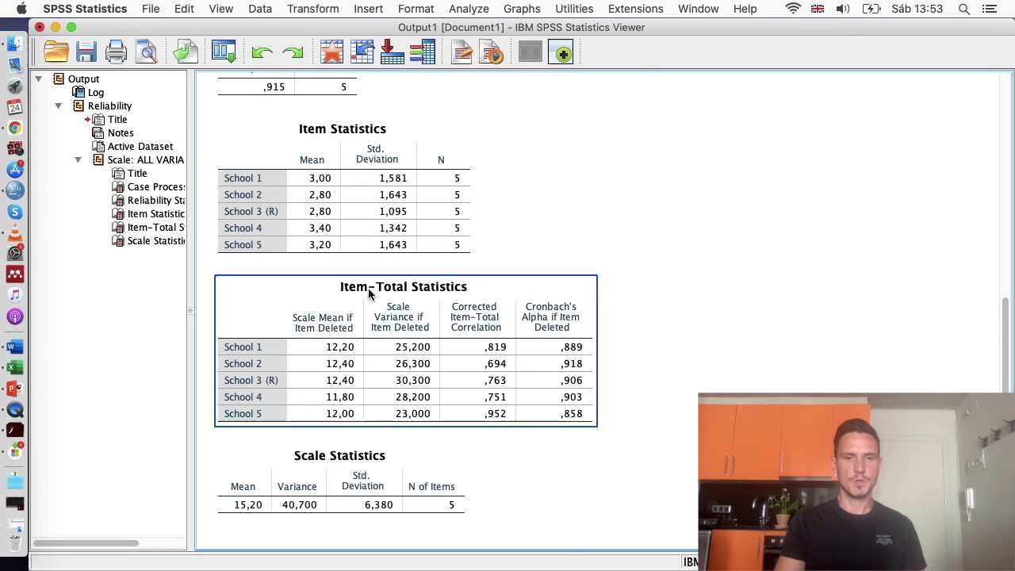
click(720, 238)
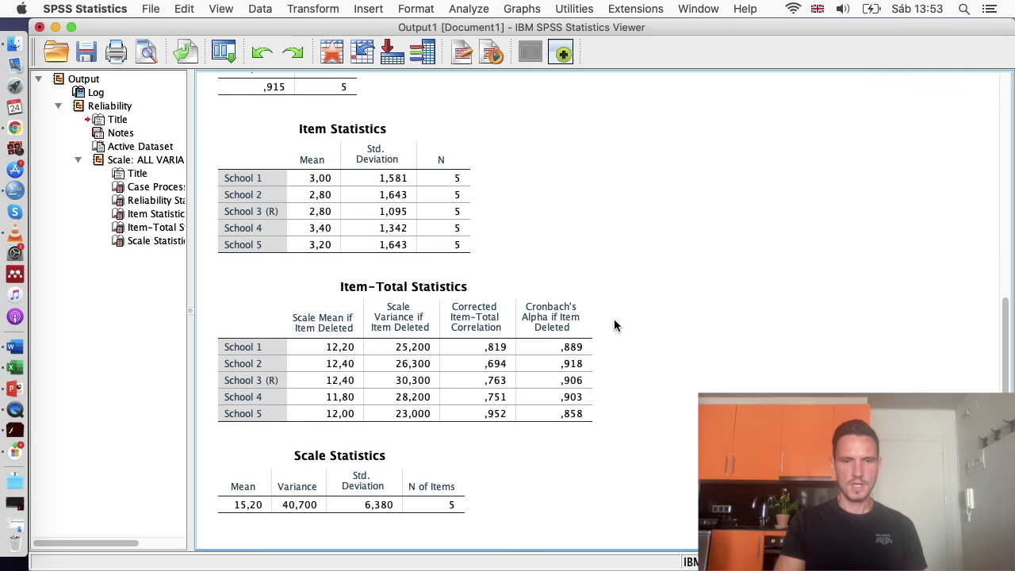
scroll(614, 325, up, 3)
scroll(614, 325, down, 2)
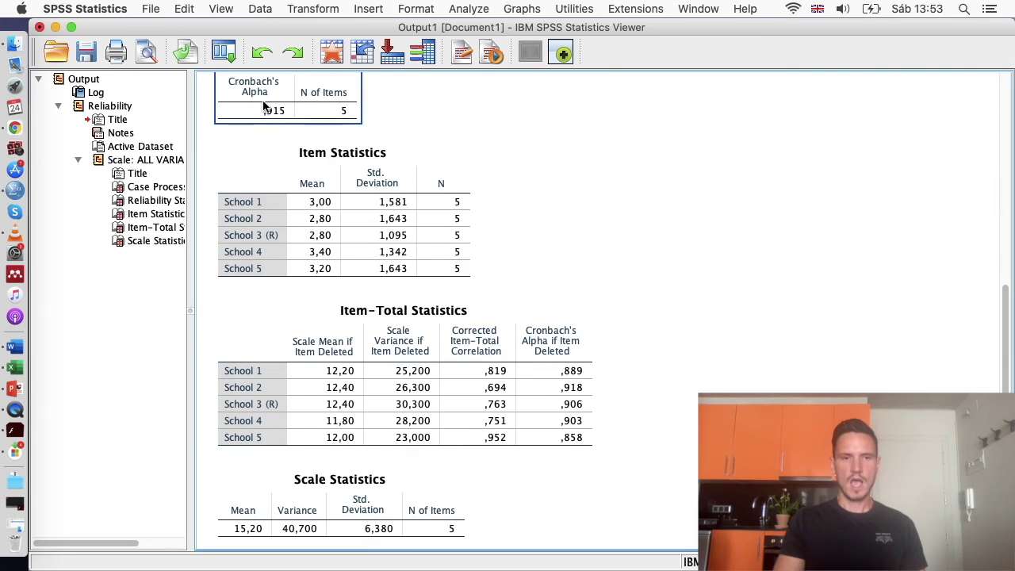
scroll(273, 121, up, 3)
click(262, 163)
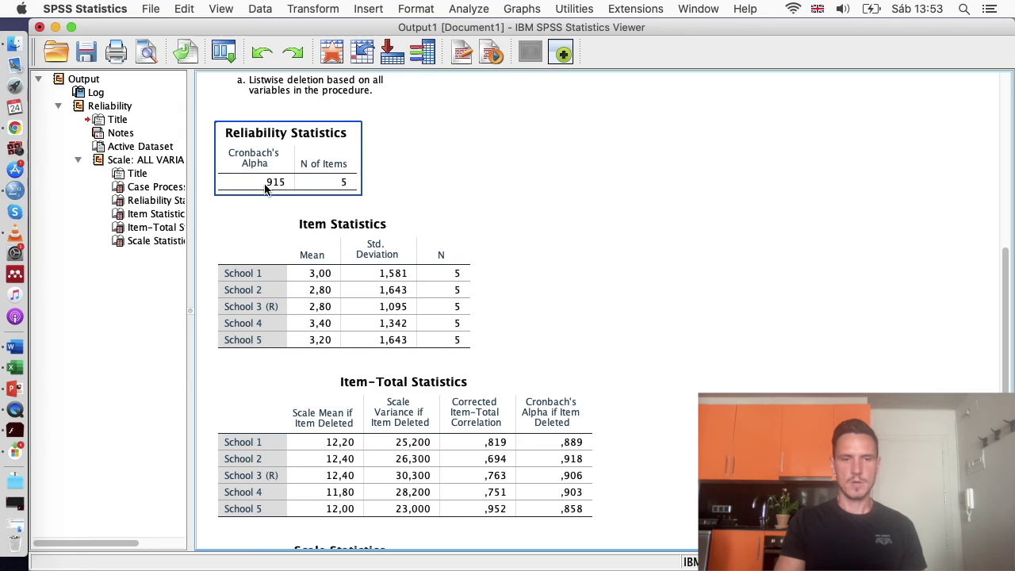
click(551, 213)
scroll(551, 214, down, 3)
click(305, 301)
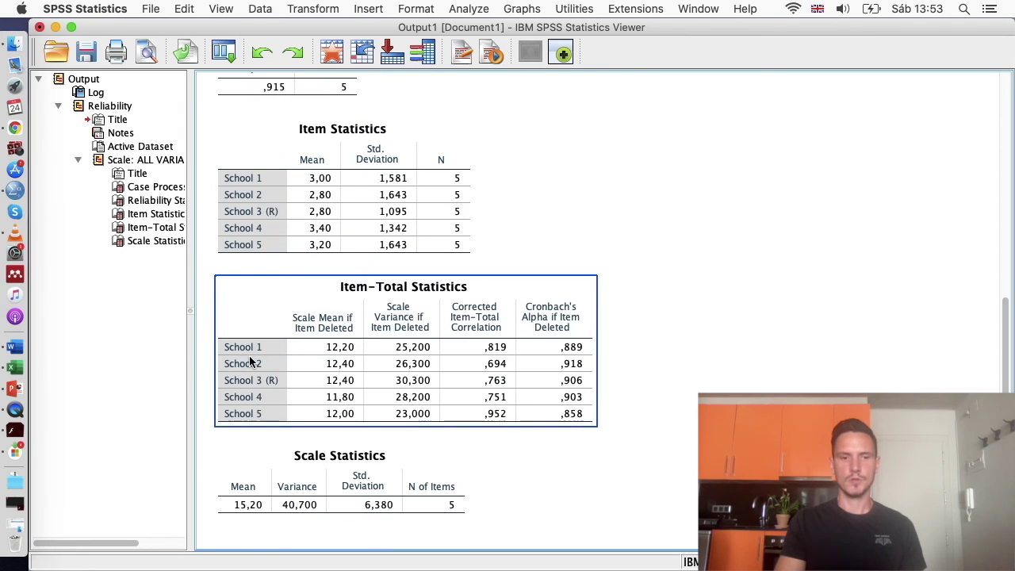
click(713, 255)
scroll(712, 255, up, 2)
click(259, 95)
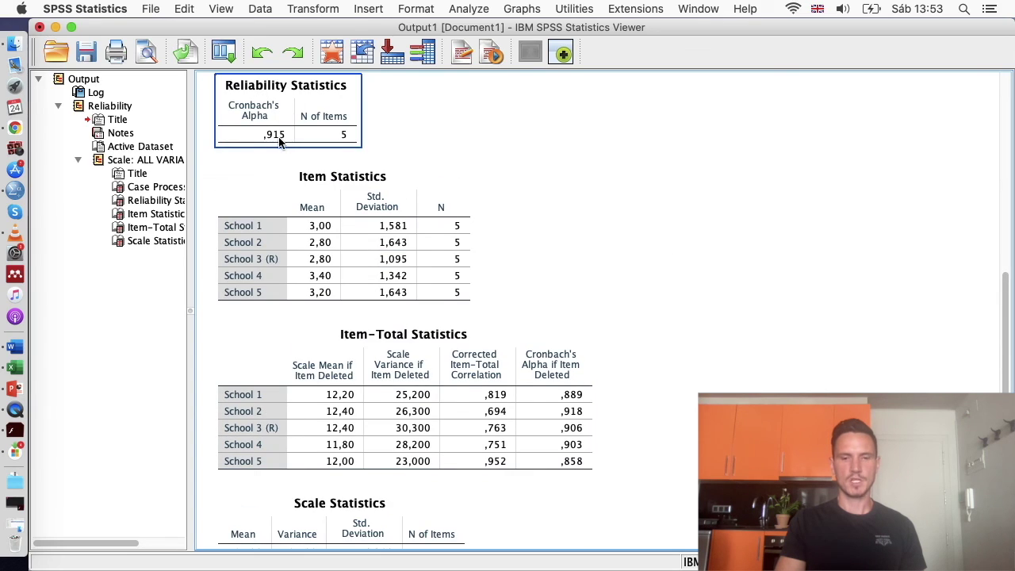
click(582, 303)
scroll(582, 302, down, 2)
click(582, 302)
click(648, 323)
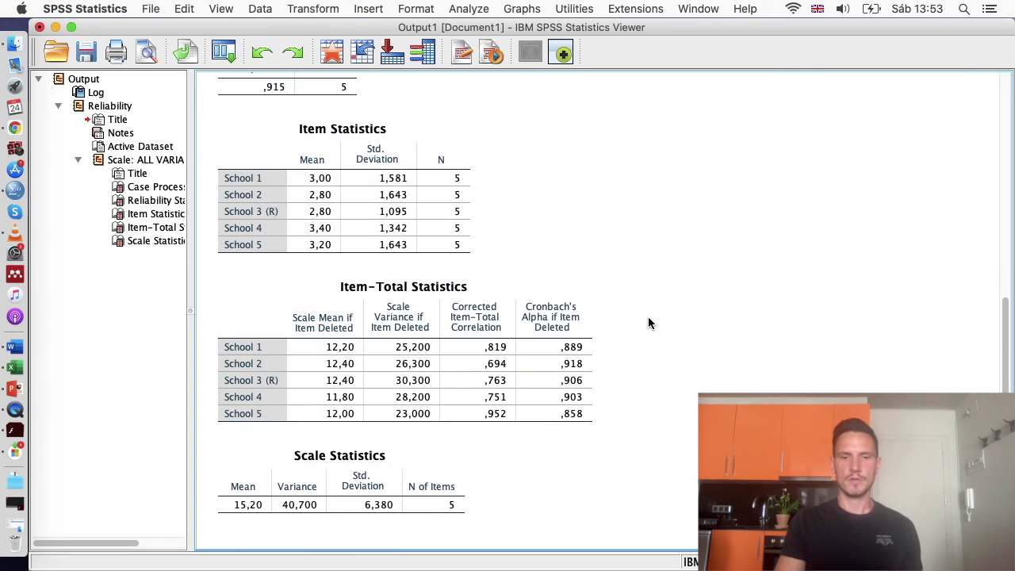
scroll(648, 317, up, 1)
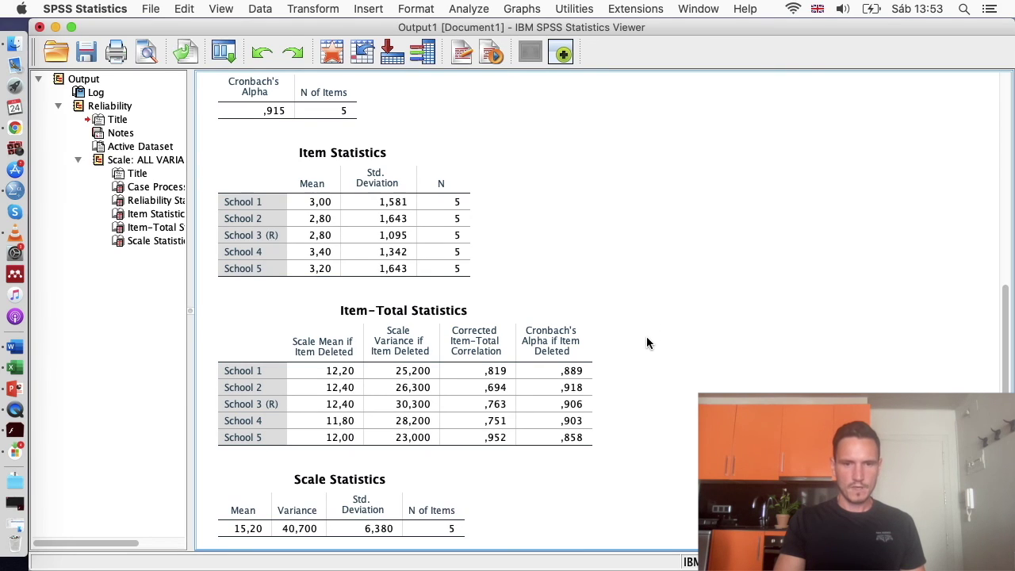
click(596, 379)
click(609, 335)
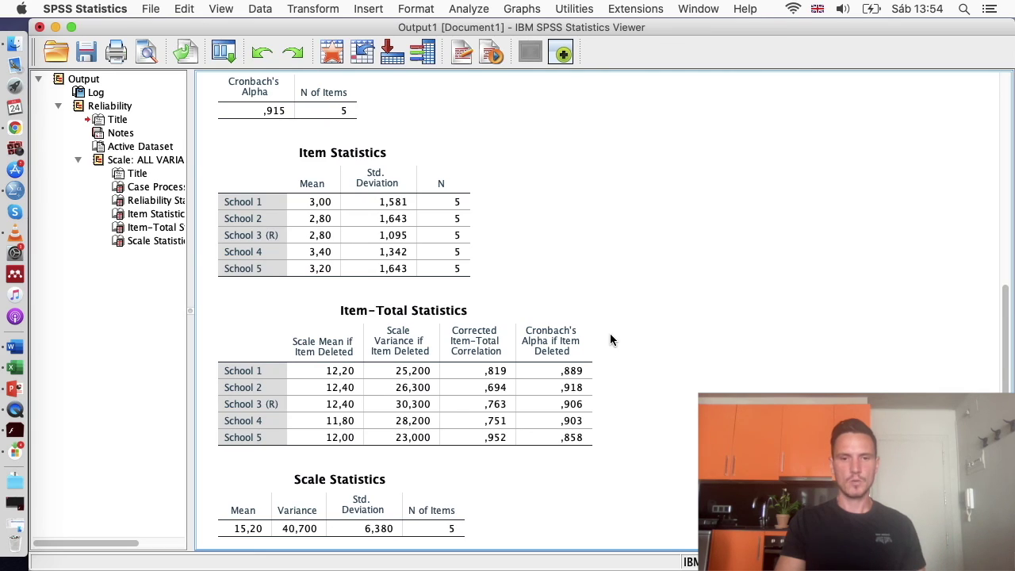
click(583, 367)
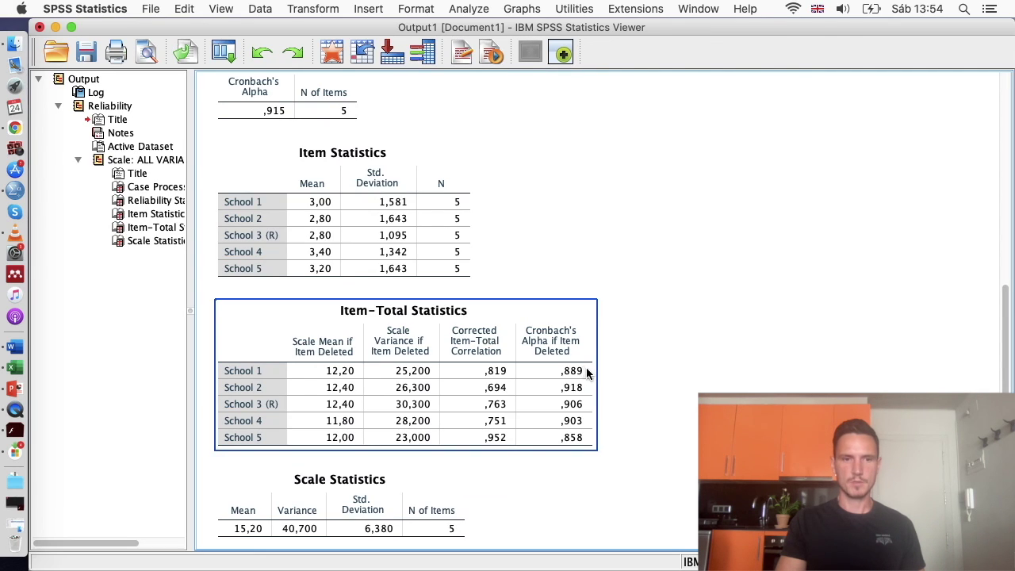
click(274, 120)
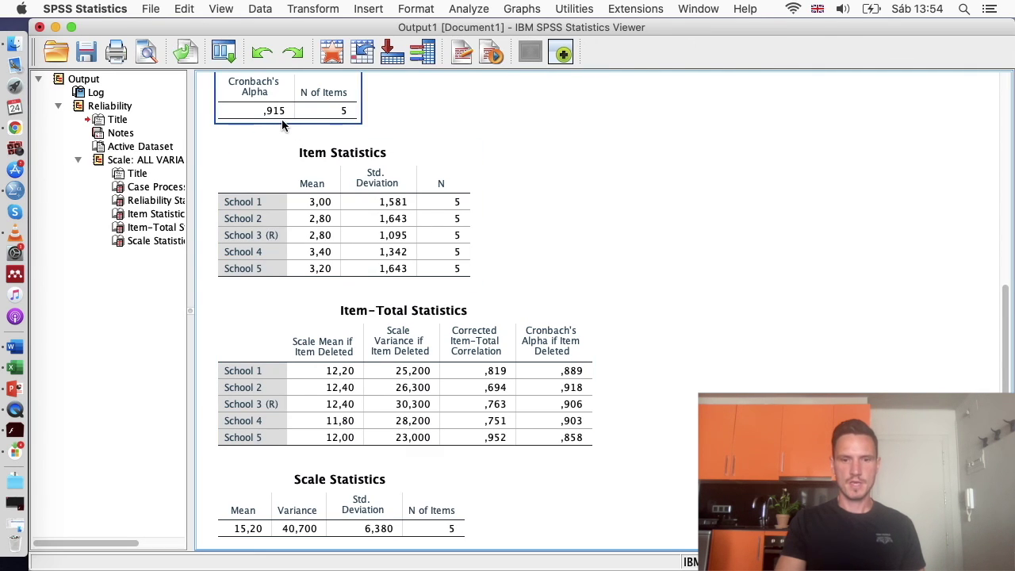
click(458, 208)
click(247, 372)
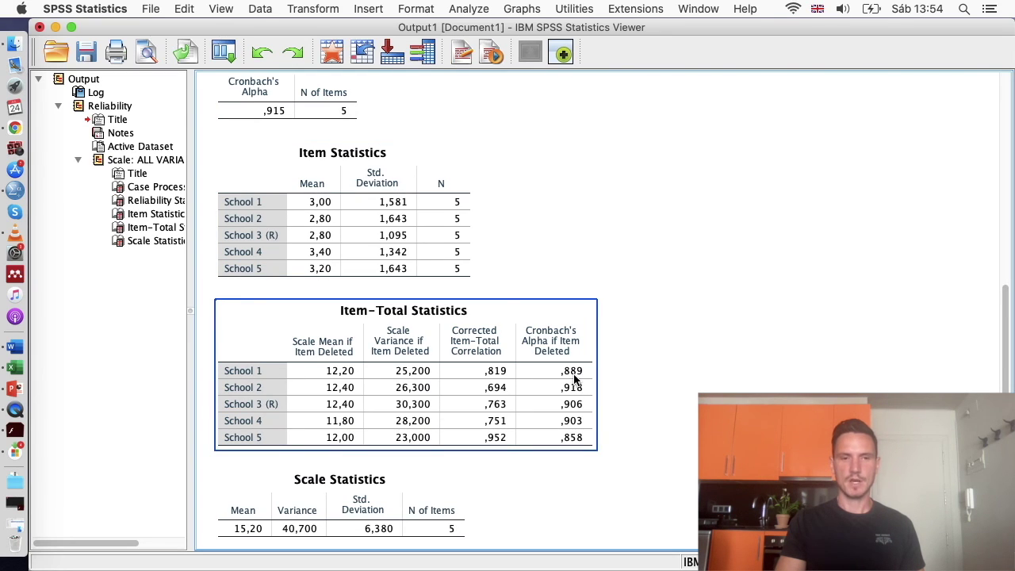
click(608, 379)
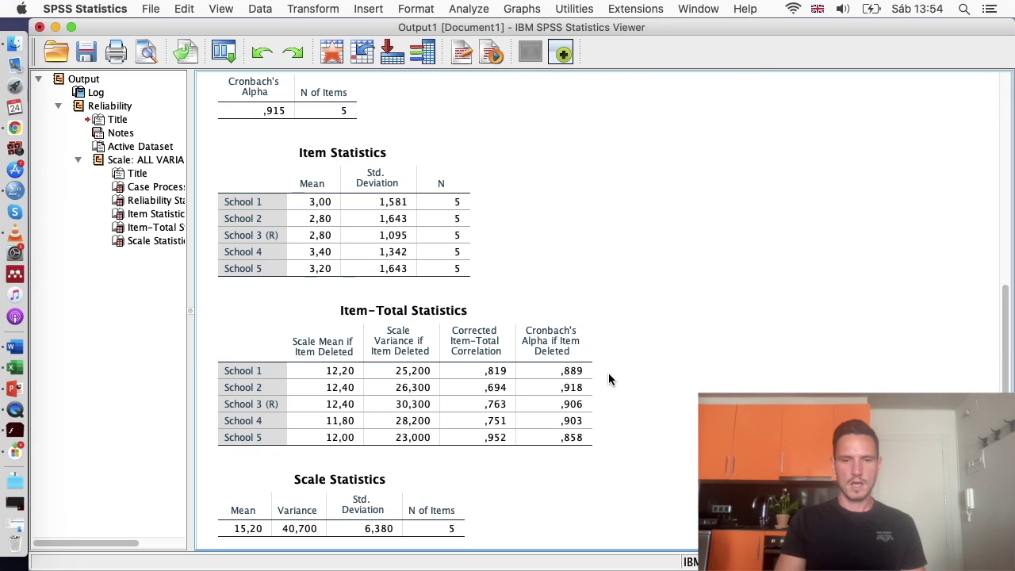
click(568, 379)
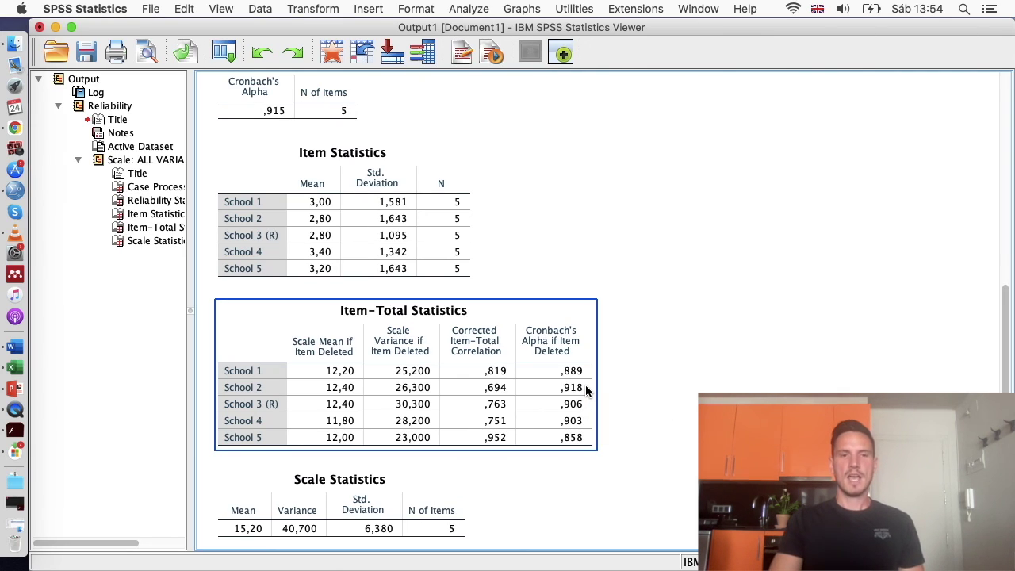
click(313, 203)
click(284, 141)
click(271, 117)
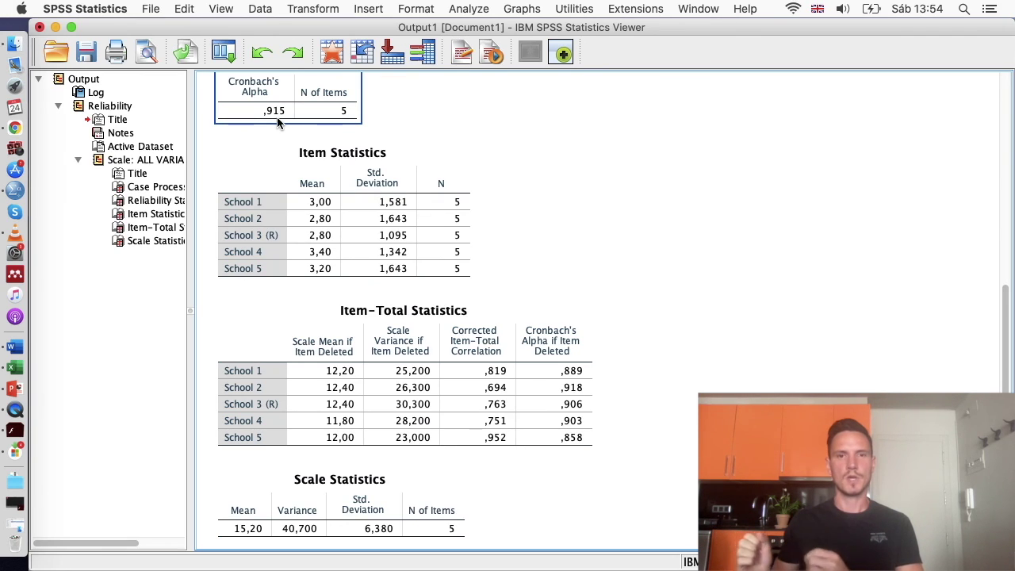
click(529, 177)
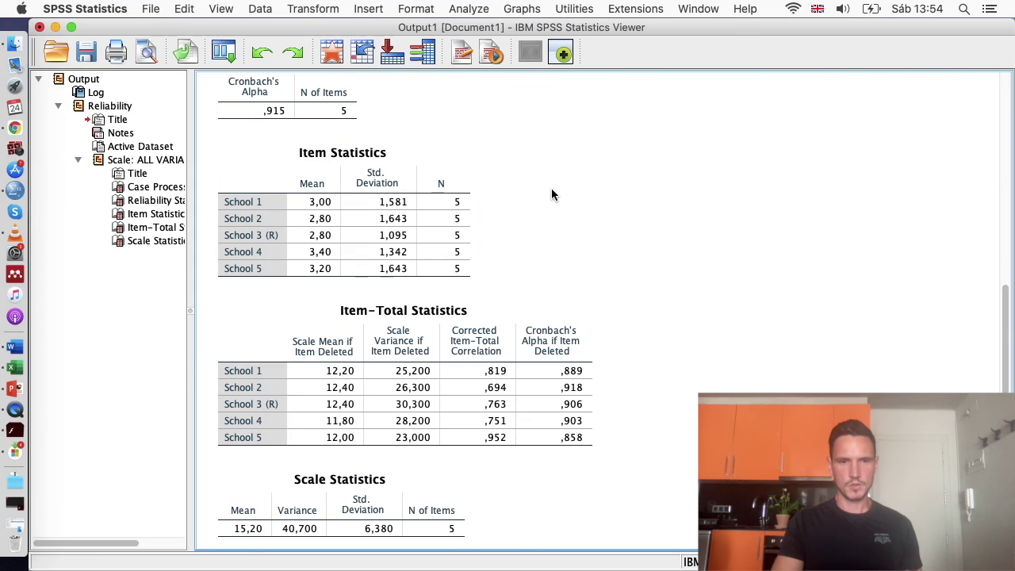
scroll(551, 193, down, 1)
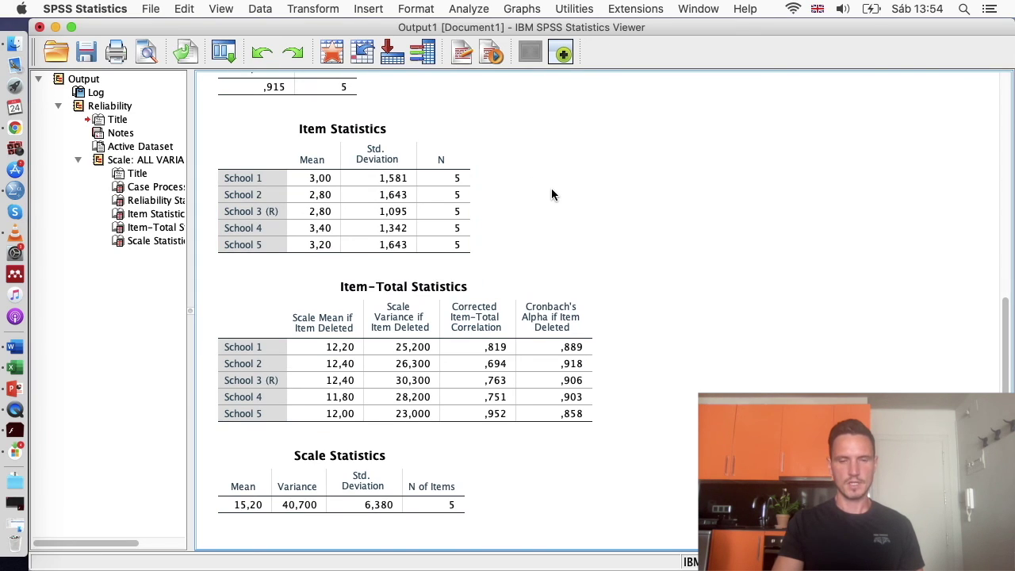
Reopen Reliability Analysis and remove the five School items from Items
click(458, 10)
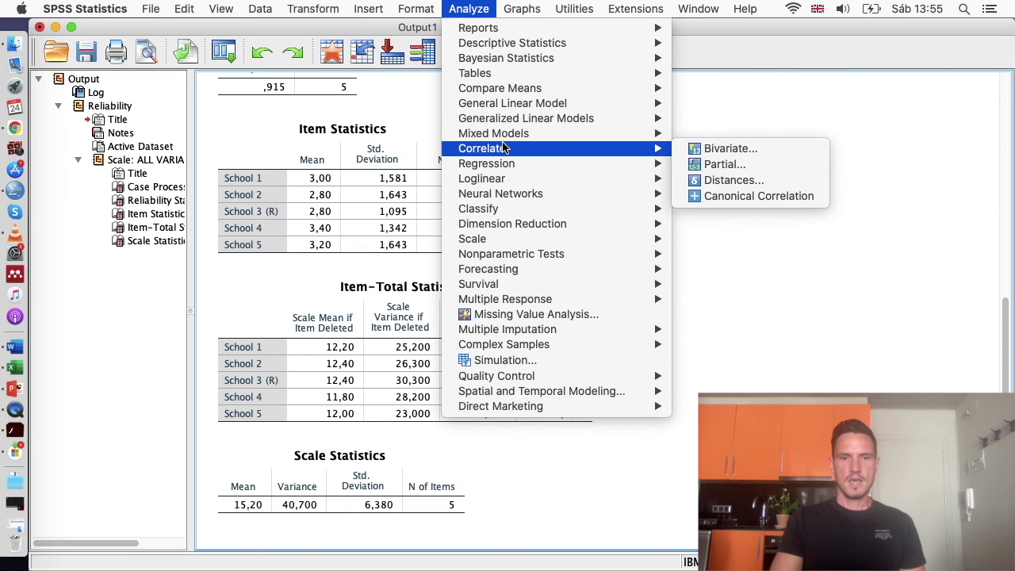
mouse_move(548, 239)
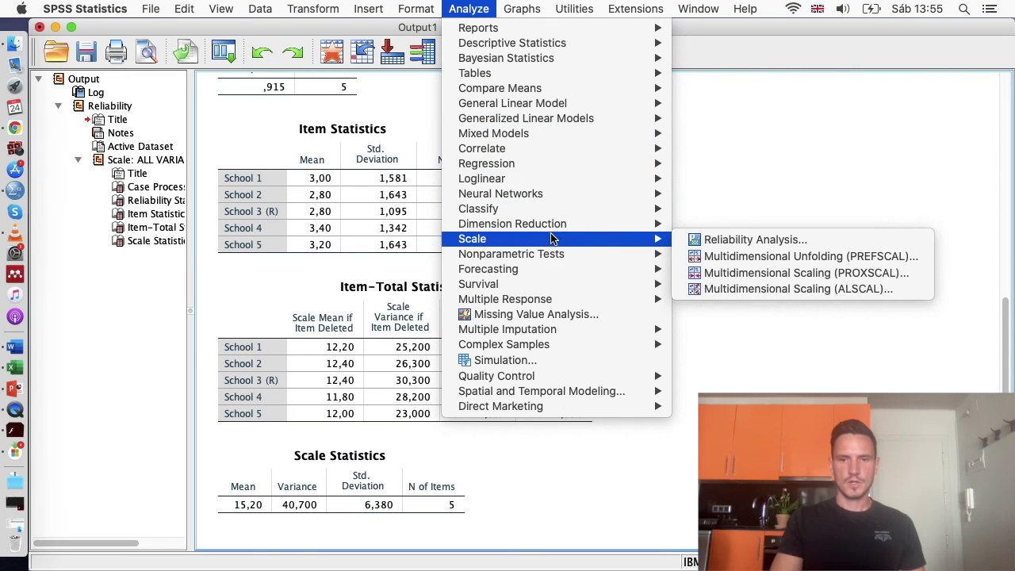
click(744, 239)
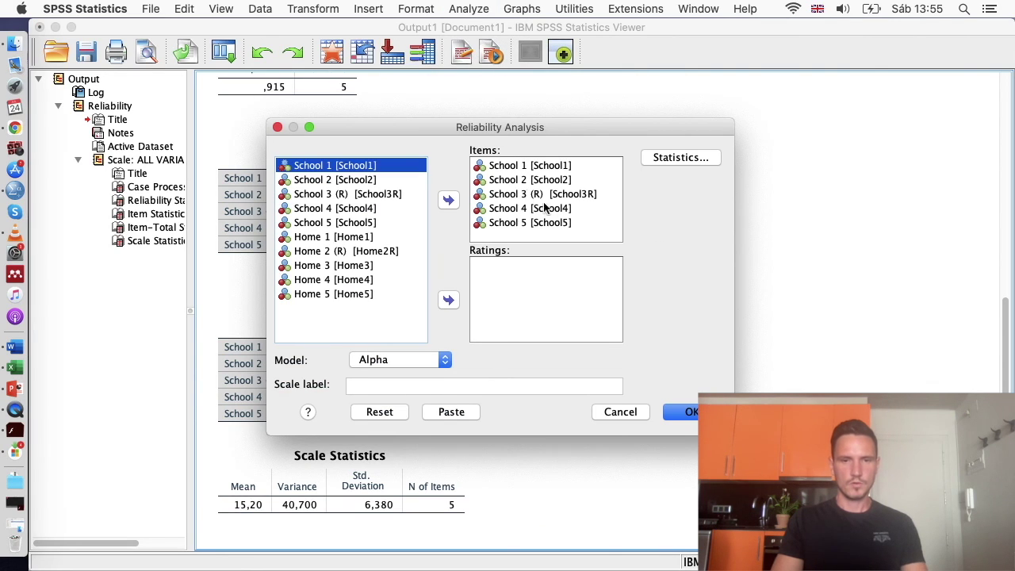
click(521, 168)
key(super+a)
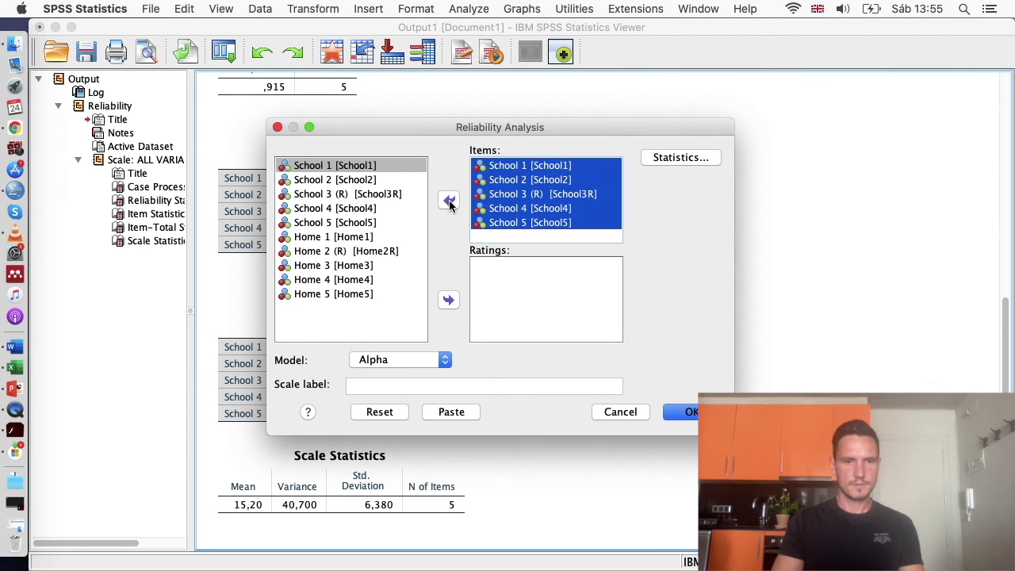
click(449, 203)
Analyse Home 1 through Home 5 instead, yielding Cronbach's alpha ,949
click(359, 237)
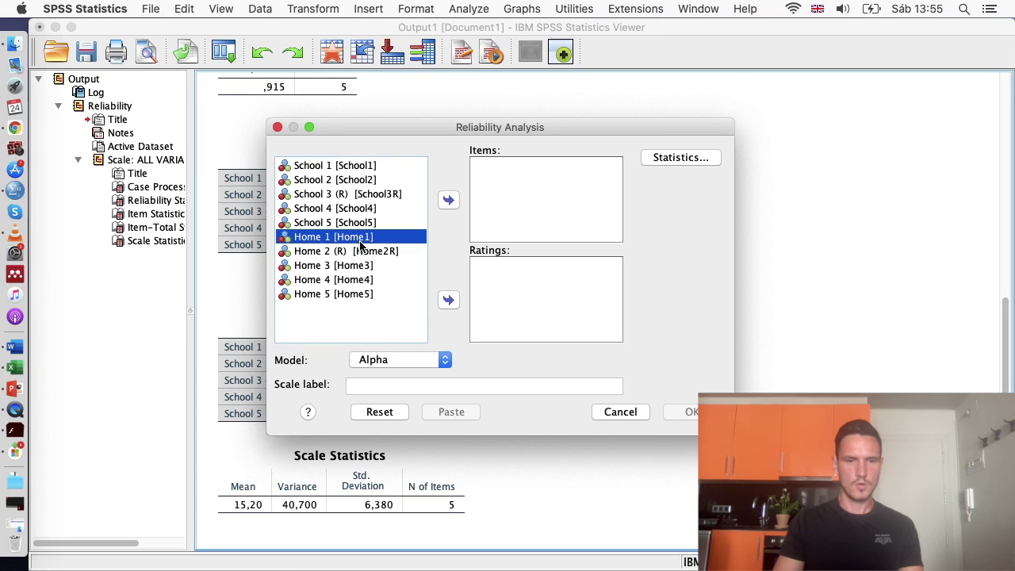
key(shift+Down)
key(shift+Down)
key(shift+Down)
key(shift+Down)
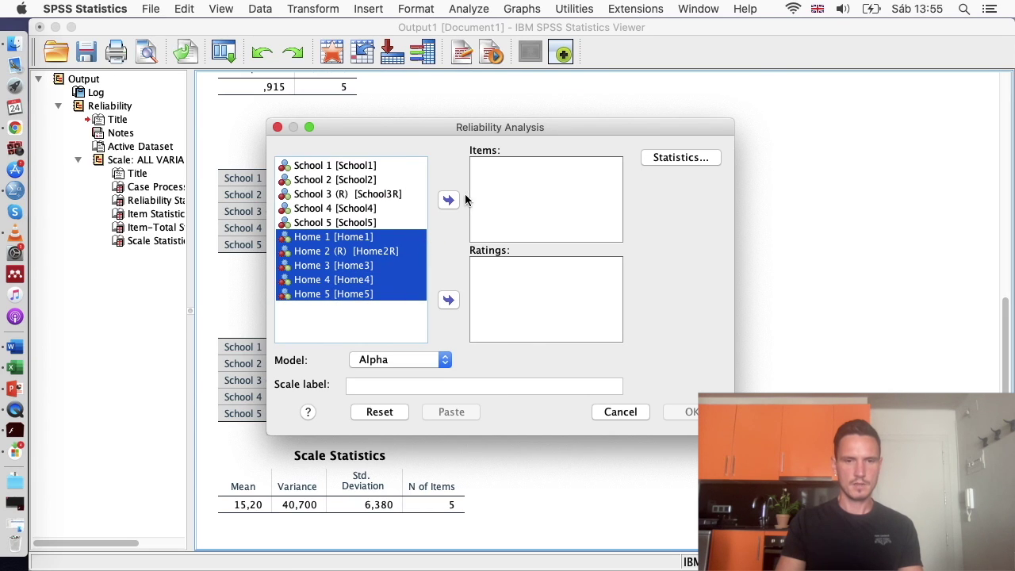
click(448, 200)
click(676, 159)
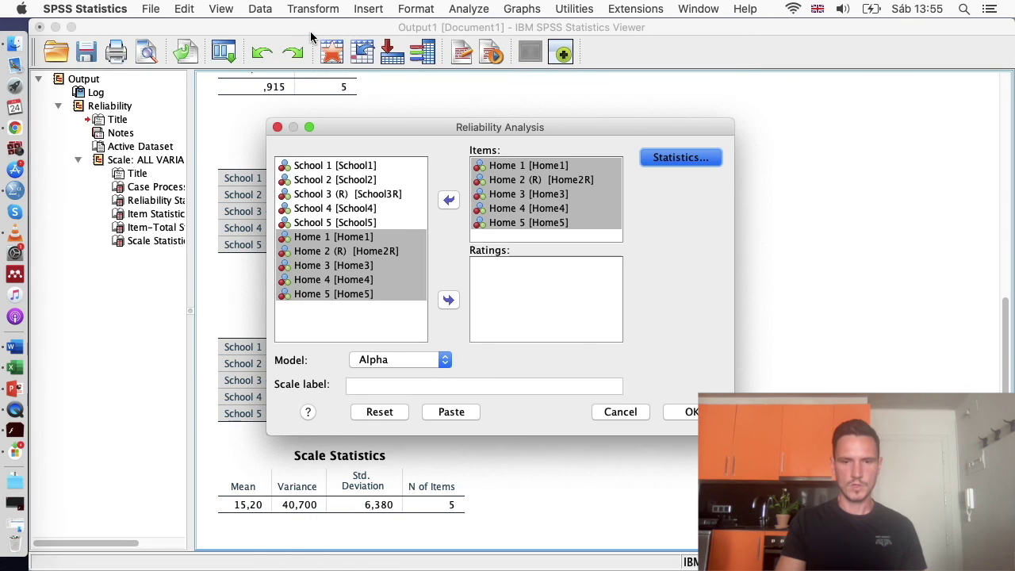
key(Return)
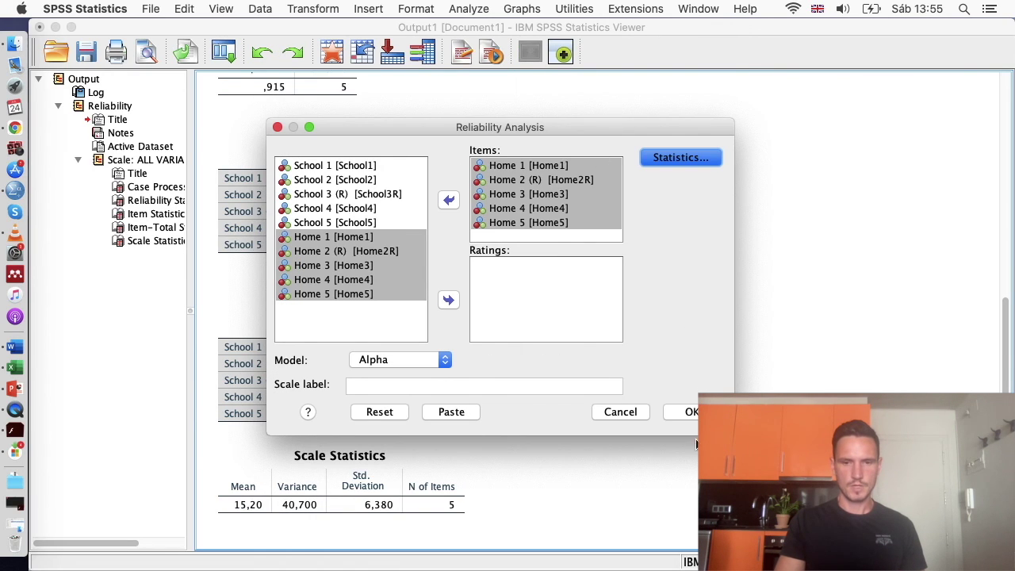
click(692, 414)
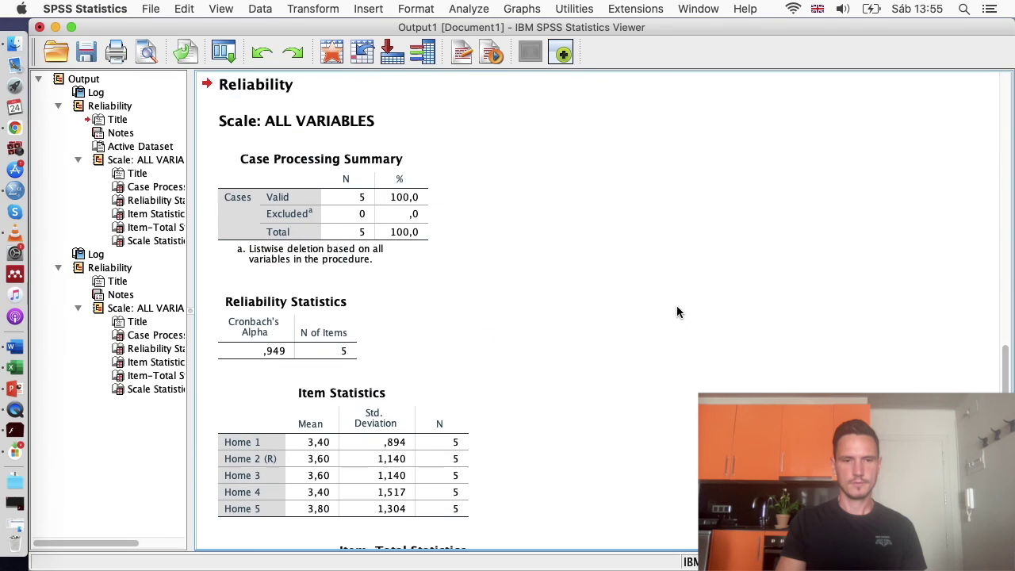
scroll(676, 312, down, 3)
scroll(677, 311, down, 1)
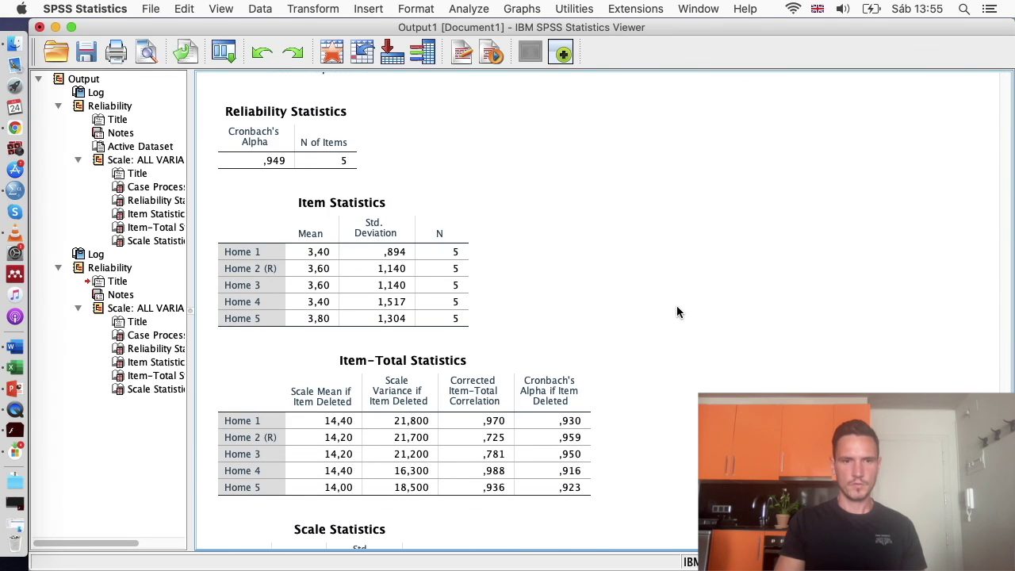
click(309, 133)
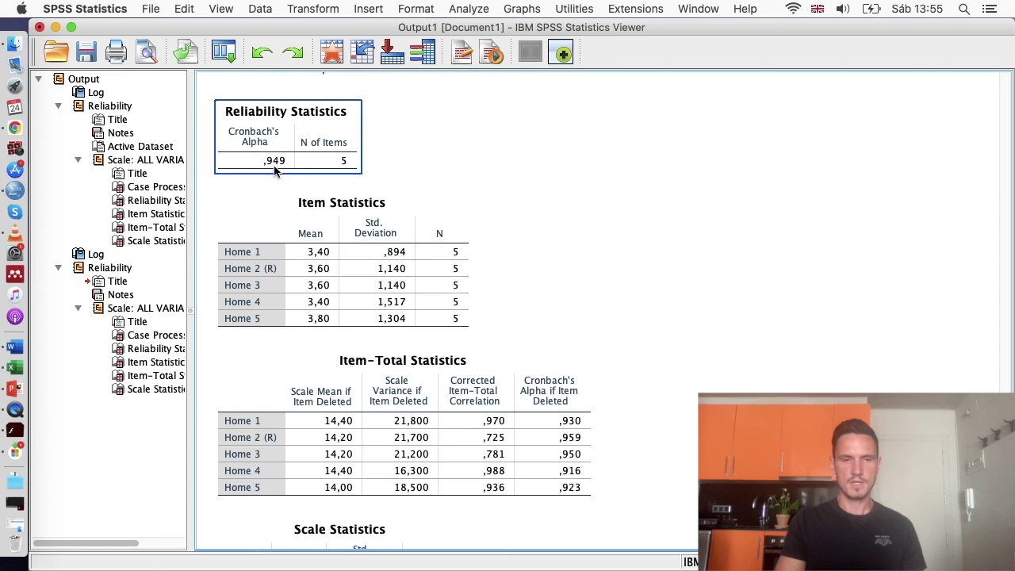
click(511, 174)
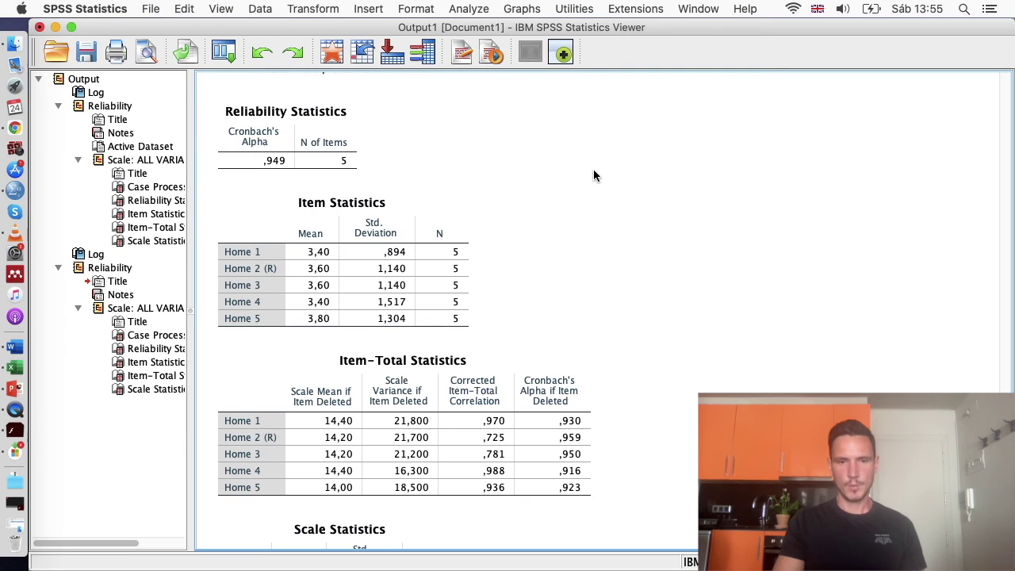
scroll(602, 191, down, 2)
click(591, 379)
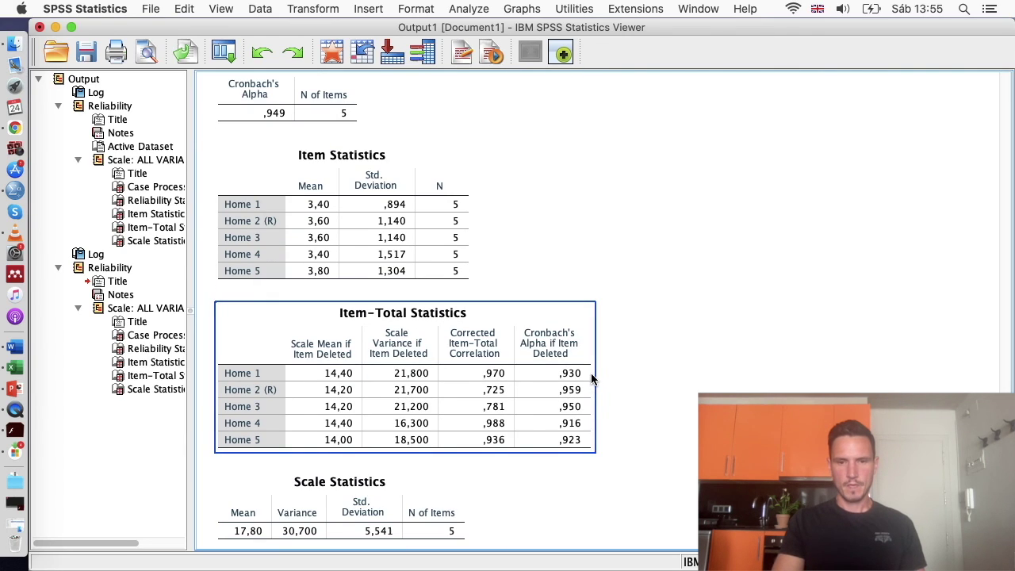
click(545, 245)
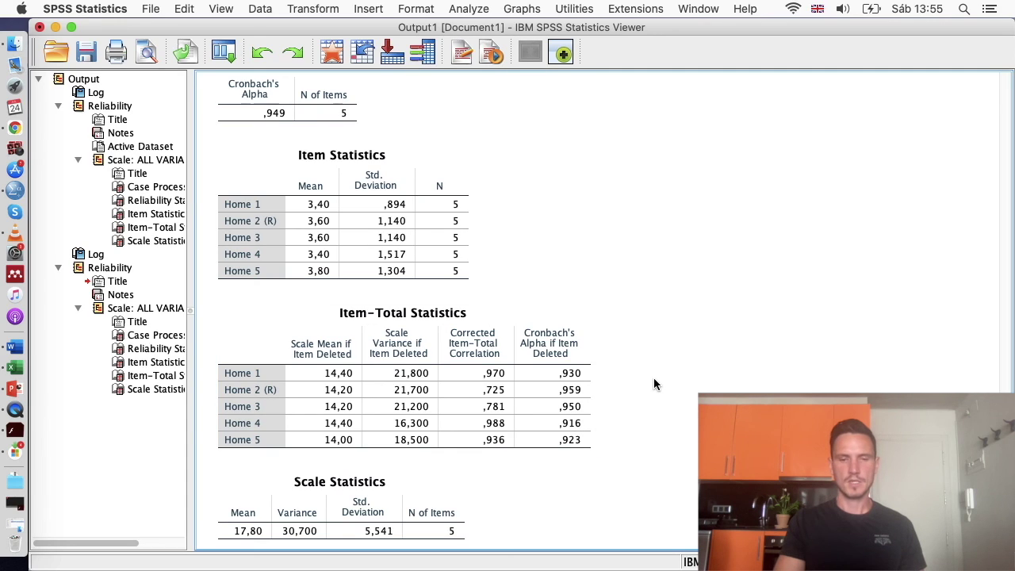
scroll(653, 384, down, 1)
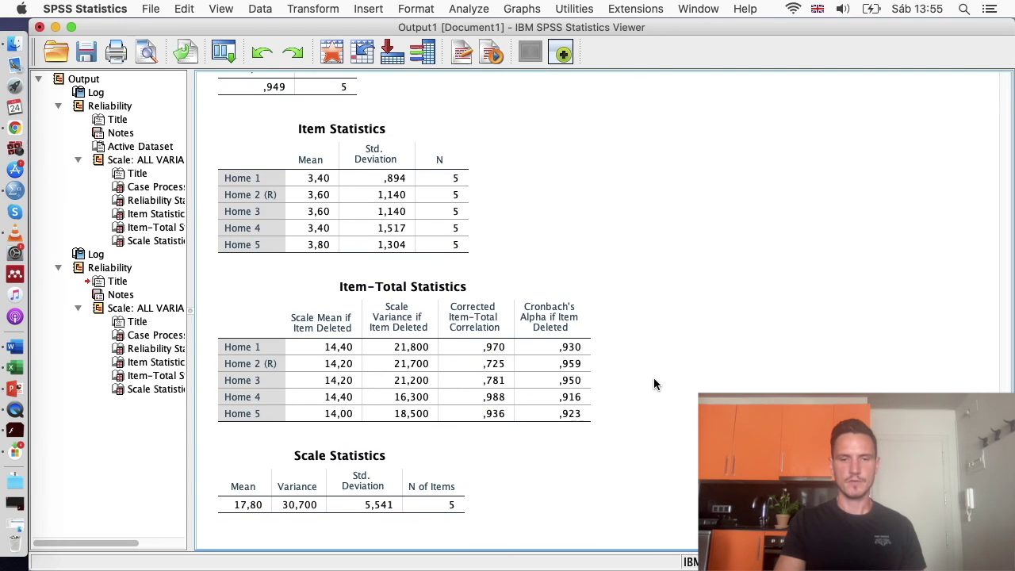
scroll(654, 384, up, 3)
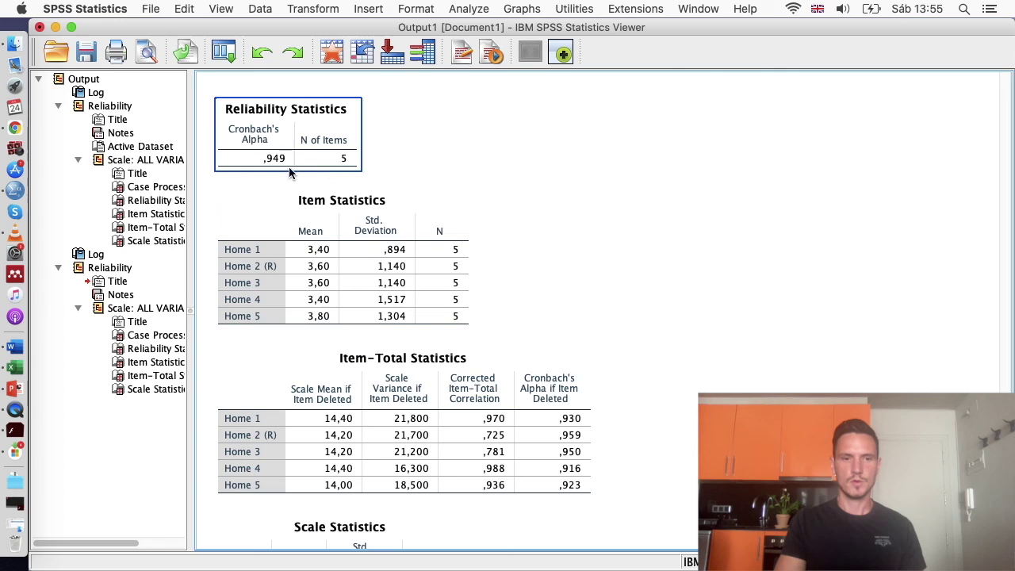
scroll(560, 210, down, 3)
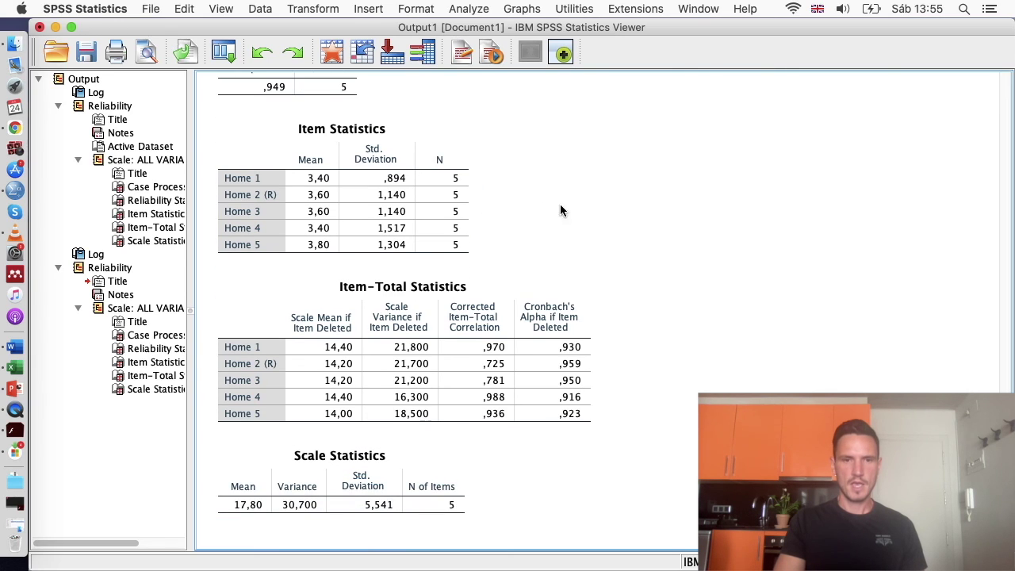
click(404, 9)
Reopen Analyze > Scale > Reliability Analysis
mouse_move(469, 9)
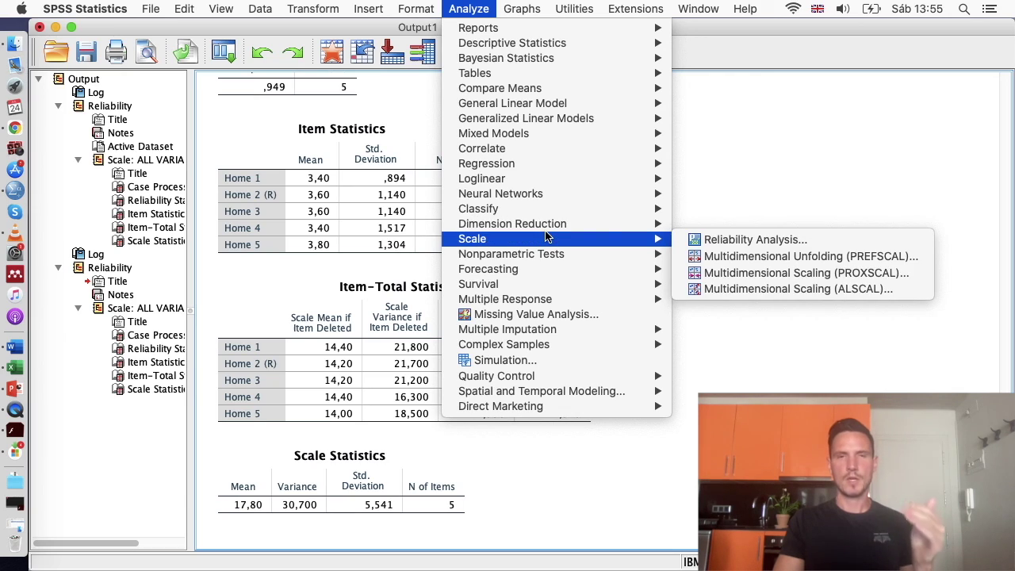
key(Escape)
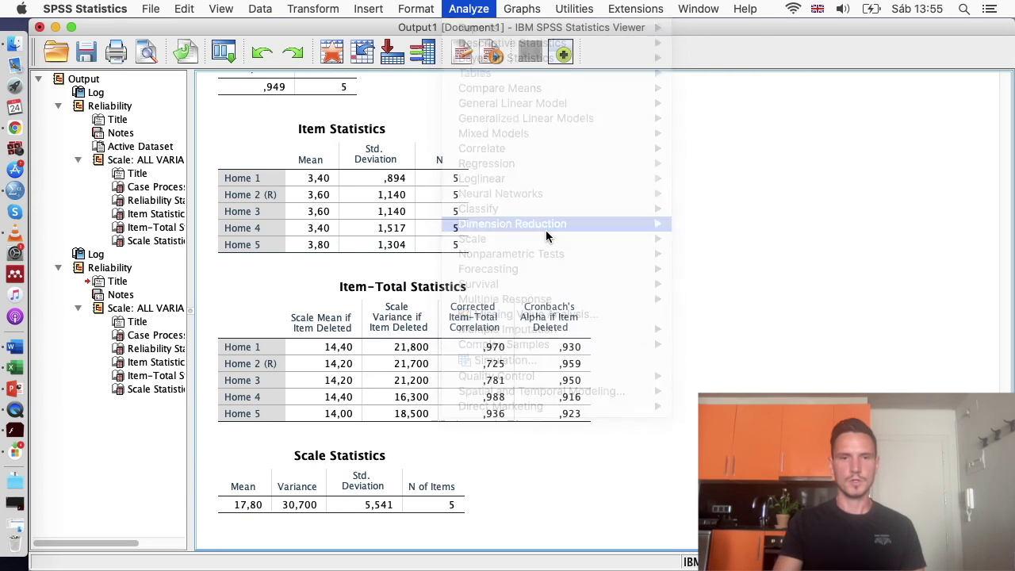
click(486, 9)
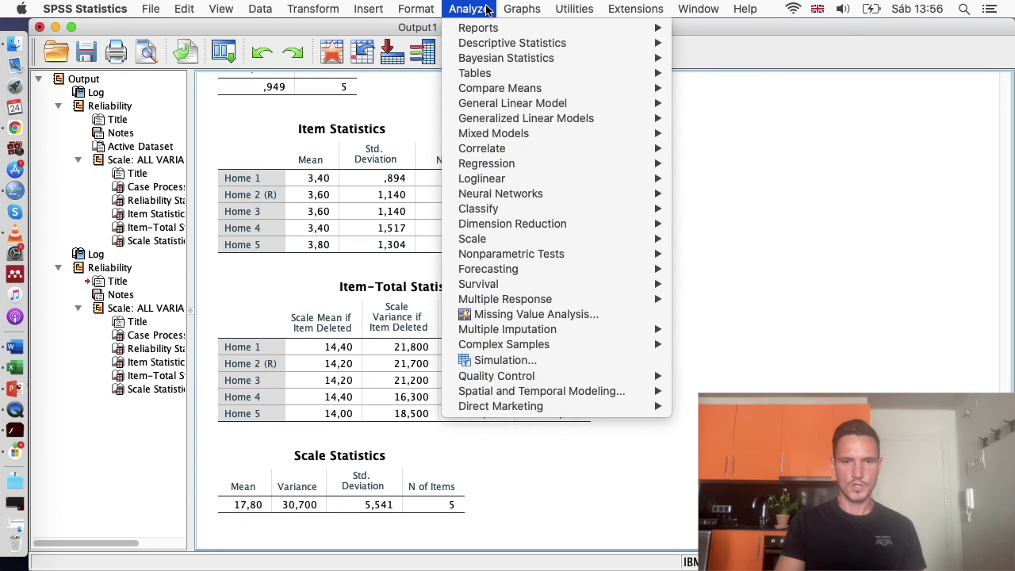
mouse_move(520, 121)
mouse_move(546, 194)
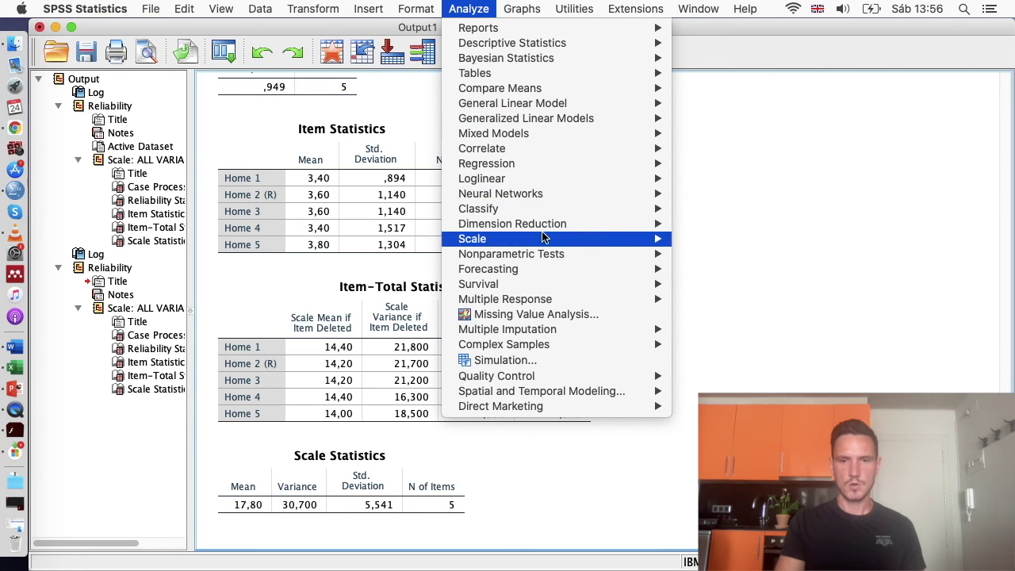
mouse_move(549, 238)
click(721, 240)
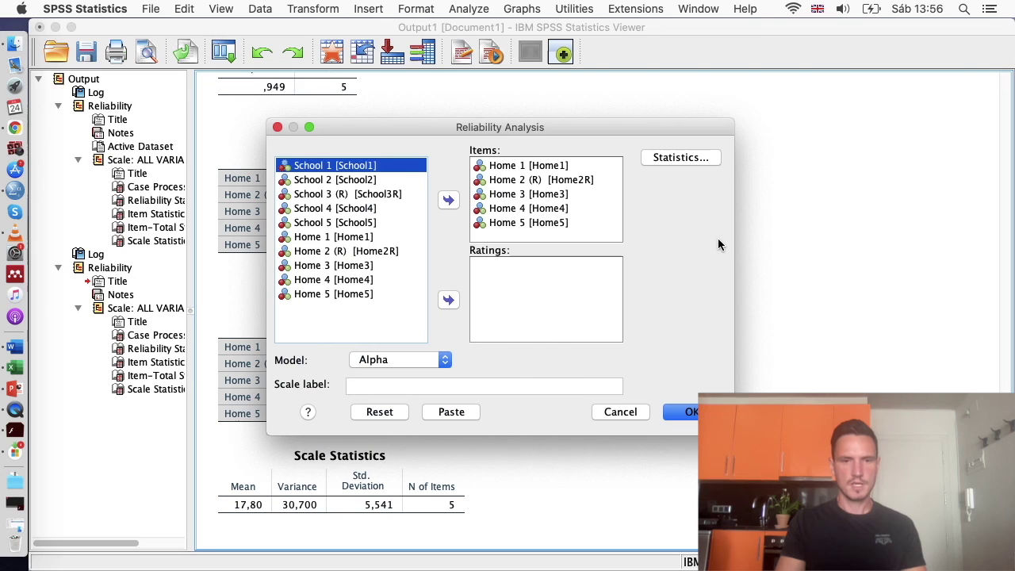
Add School 1–School 5 alongside the Home items and run for alpha ,960
click(341, 216)
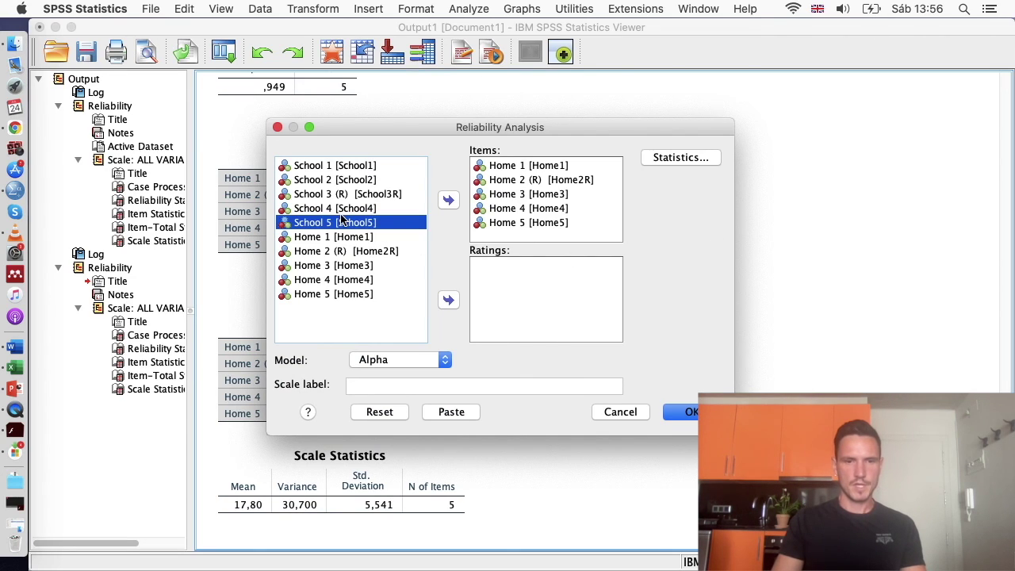
key(shift+Up)
key(shift+Up)
key(shift+Up)
key(shift+Up)
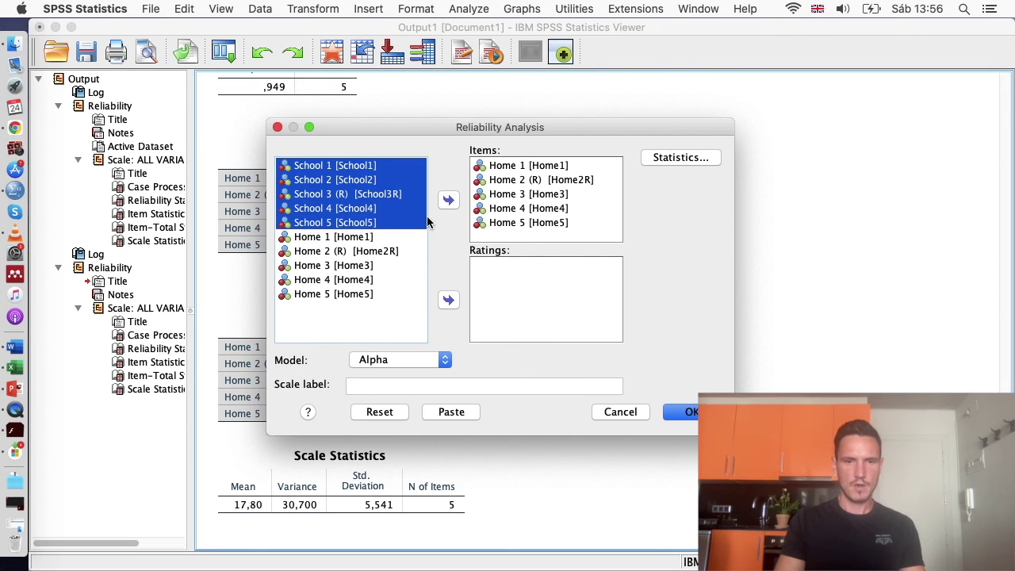
click(448, 200)
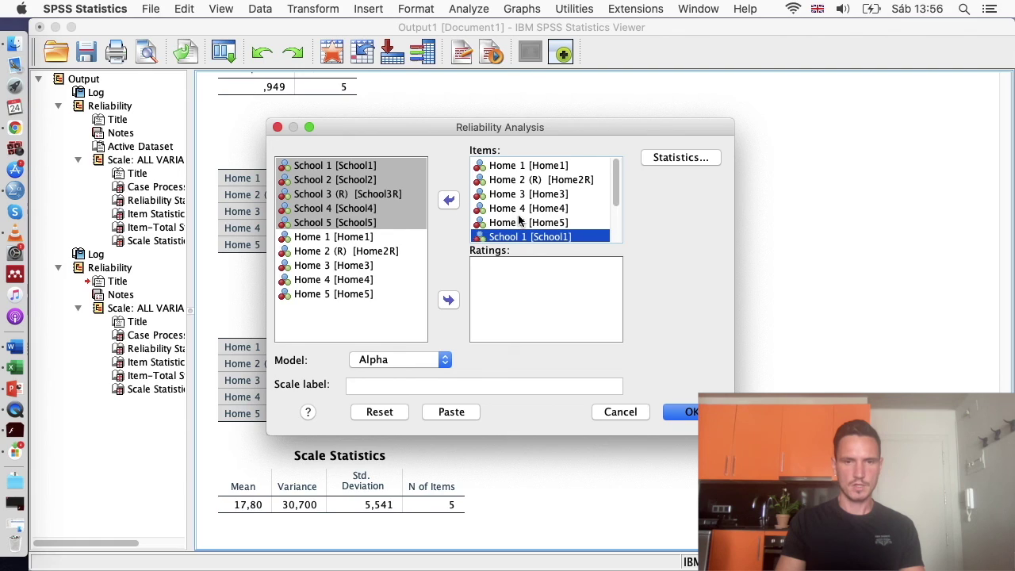
scroll(520, 220, down, 3)
scroll(520, 220, up, 3)
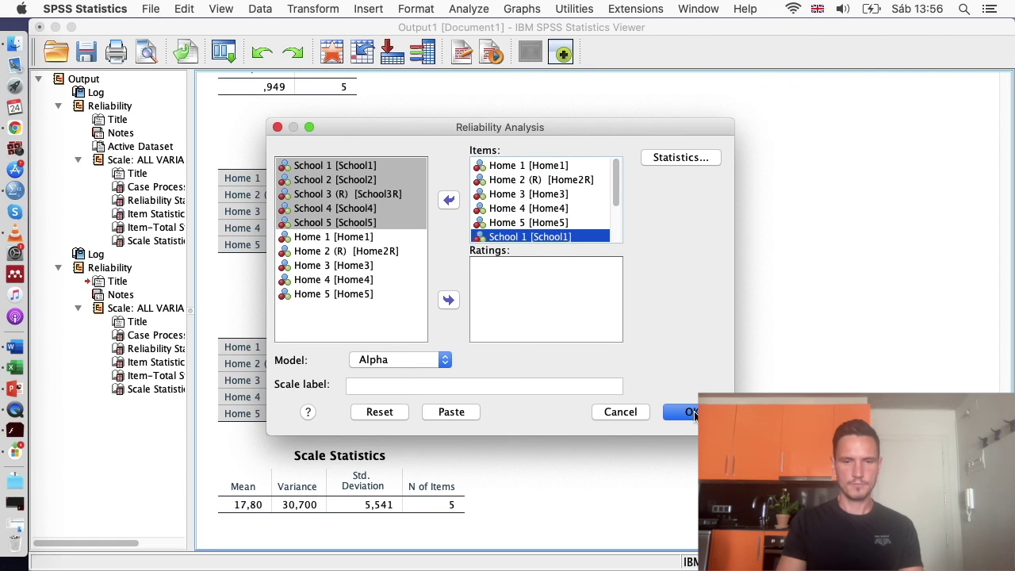
click(692, 412)
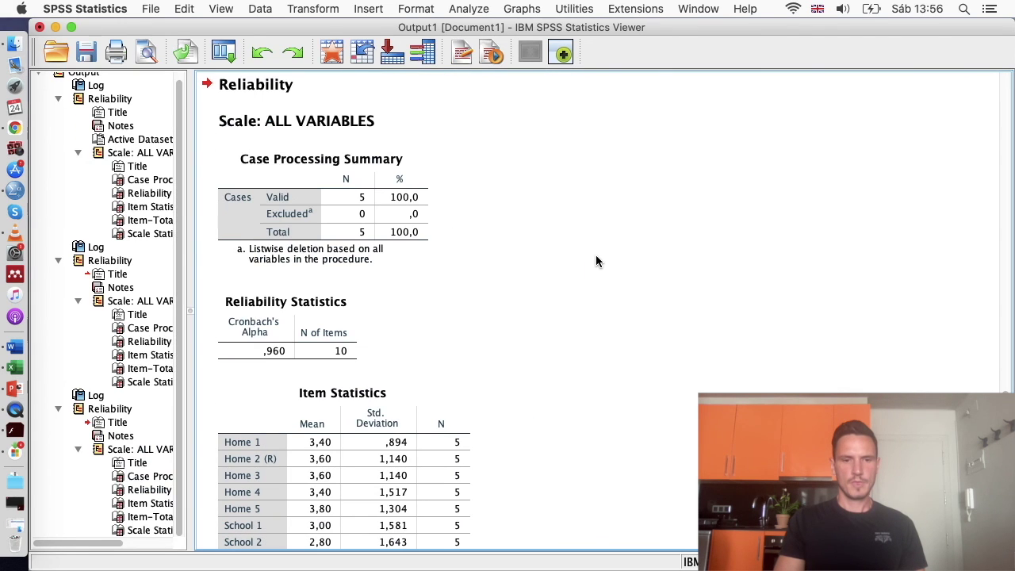
scroll(596, 261, down, 3)
click(284, 336)
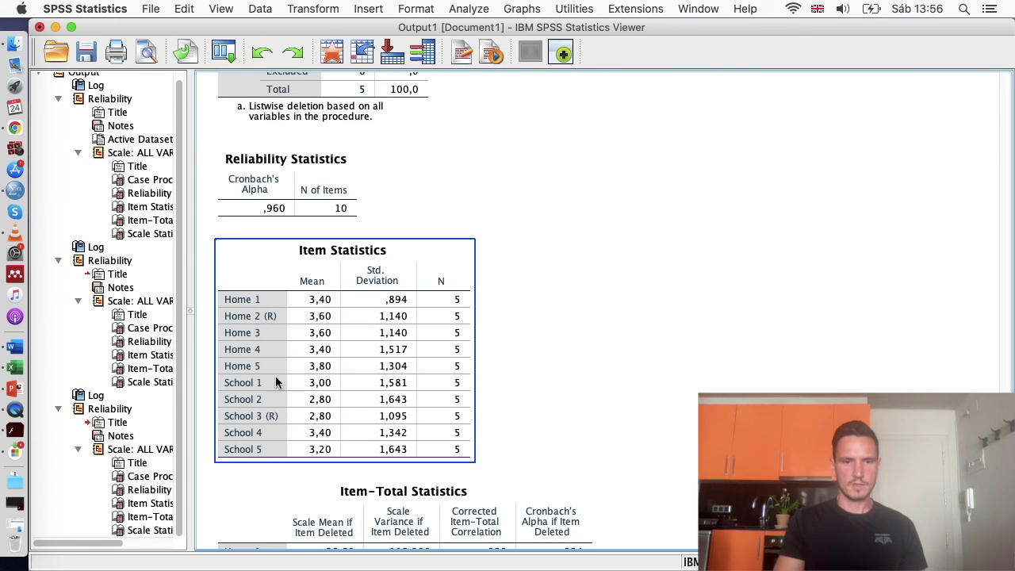
click(508, 252)
scroll(511, 262, up, 1)
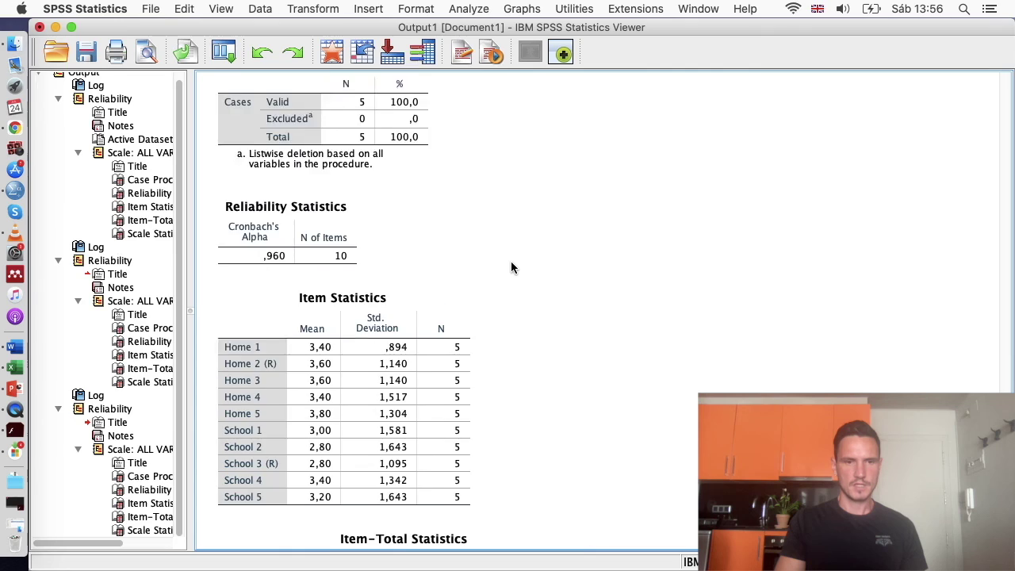
scroll(511, 261, up, 3)
click(276, 398)
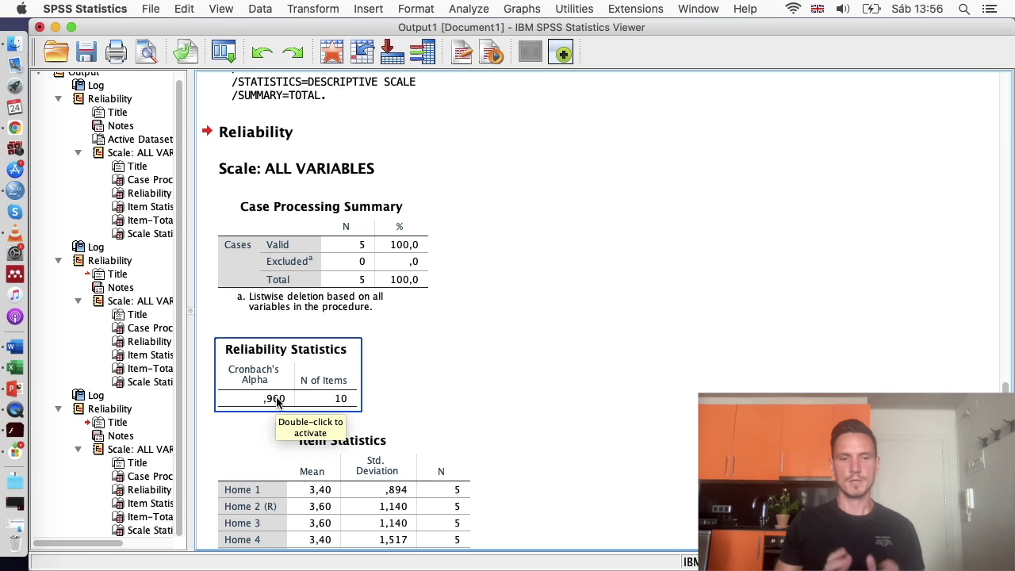
click(508, 408)
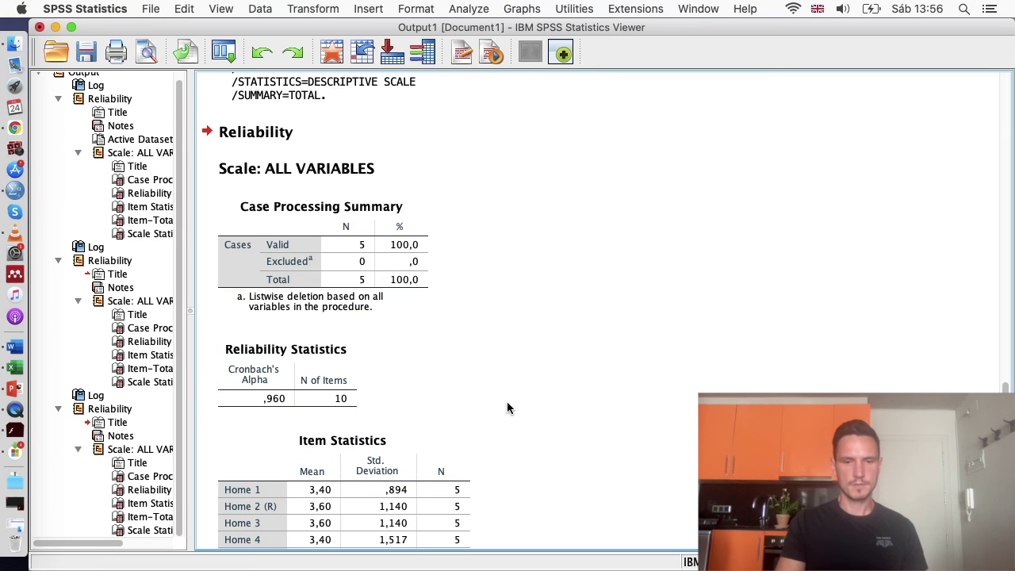
scroll(508, 407, down, 10)
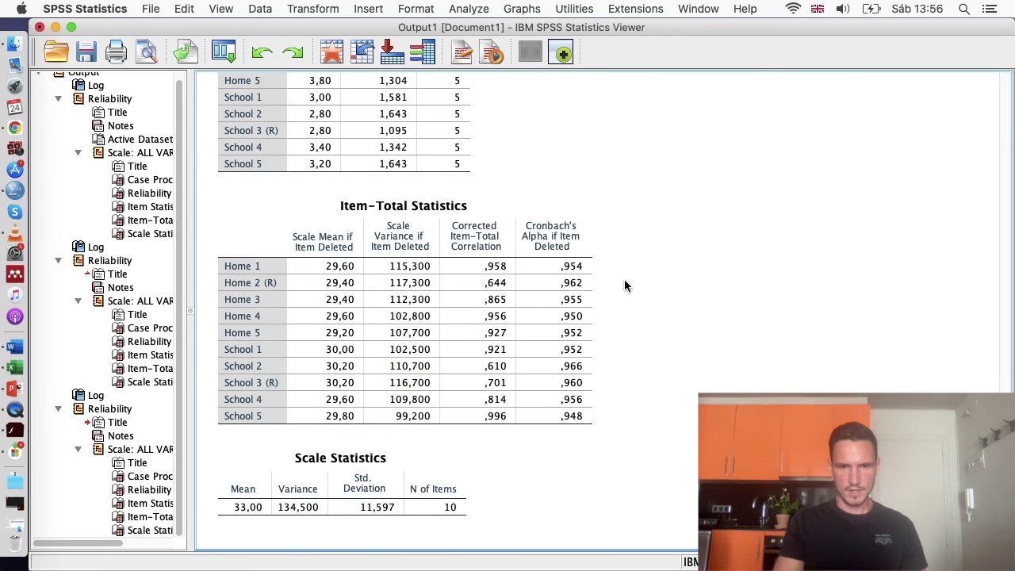
click(593, 325)
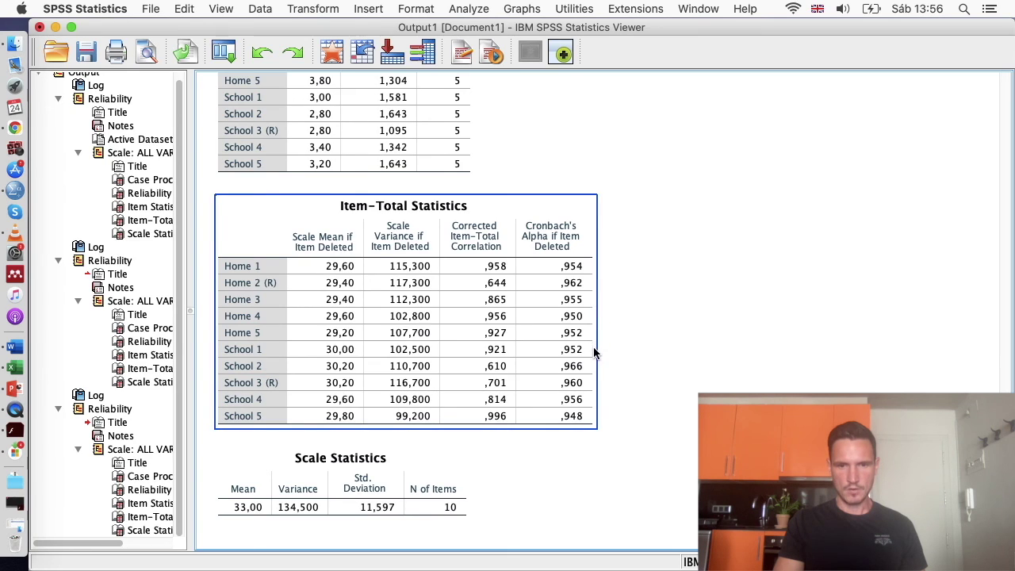
click(610, 308)
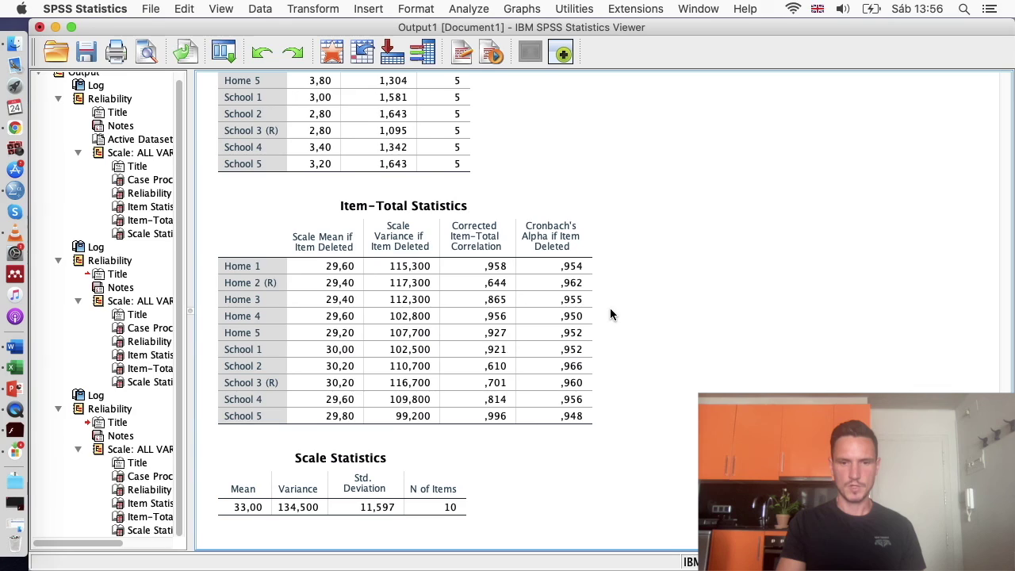
click(581, 373)
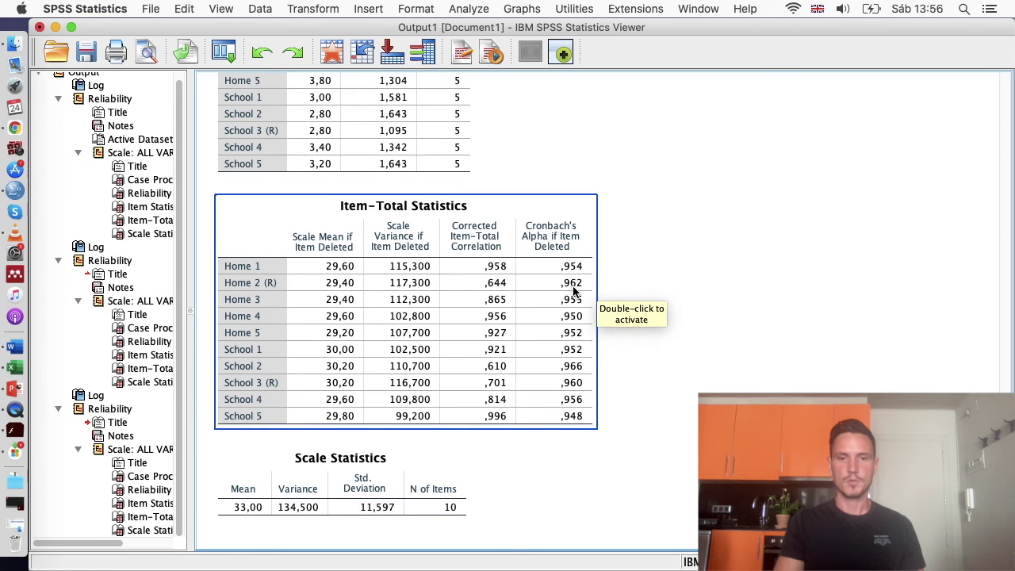
click(636, 301)
scroll(636, 303, up, 2)
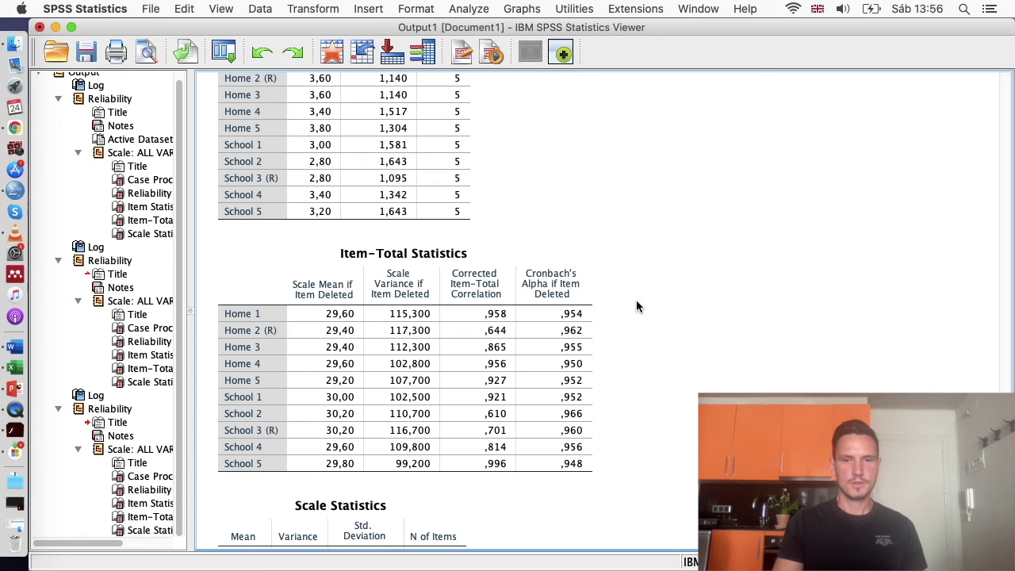
Check the Word Results sentence's home .92, school .95 and overall .96 values, then return to SPSS
key(ctrl+Up)
click(857, 283)
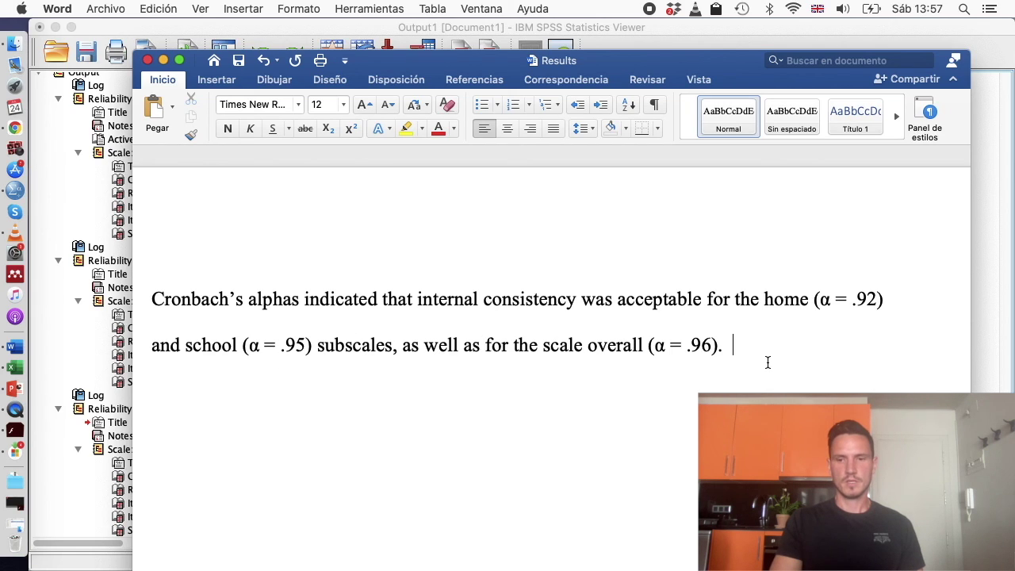
click(980, 271)
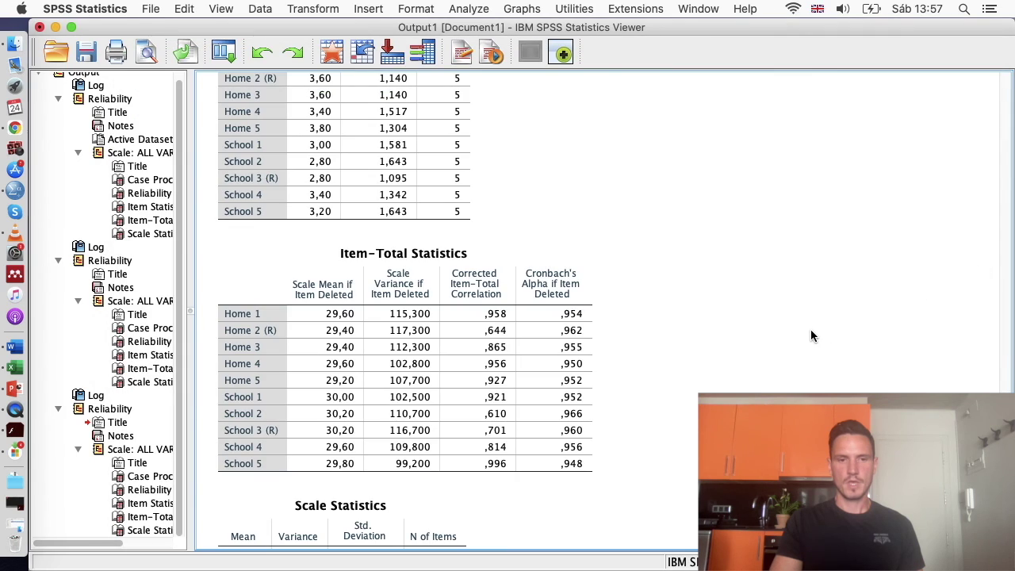
Locate the Home Reliability Statistics alpha ,949 and compare it with the Word sentence
scroll(810, 333, down, 10)
scroll(811, 329, up, 10)
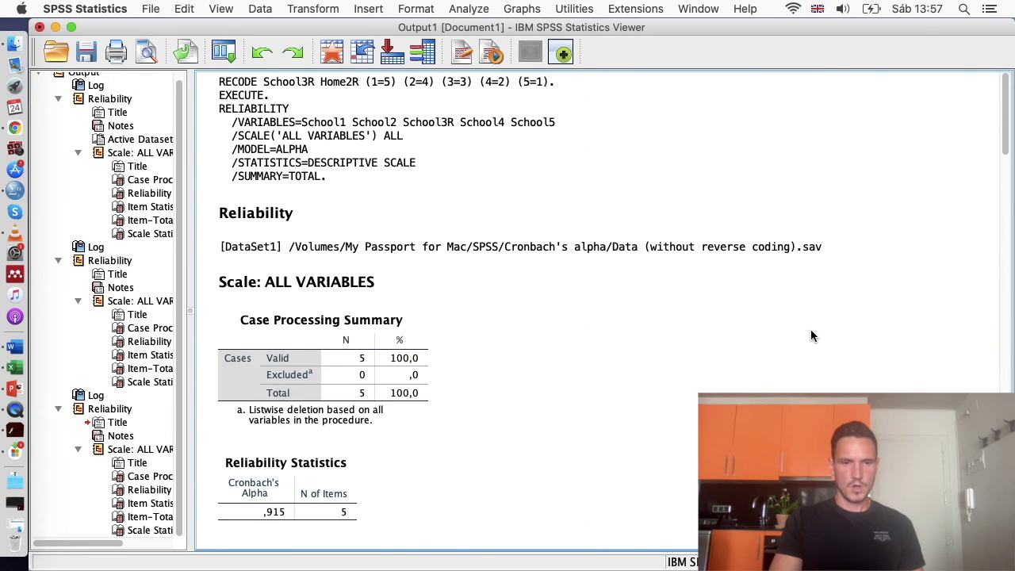
scroll(811, 329, down, 5)
click(384, 399)
click(518, 322)
scroll(518, 322, down, 10)
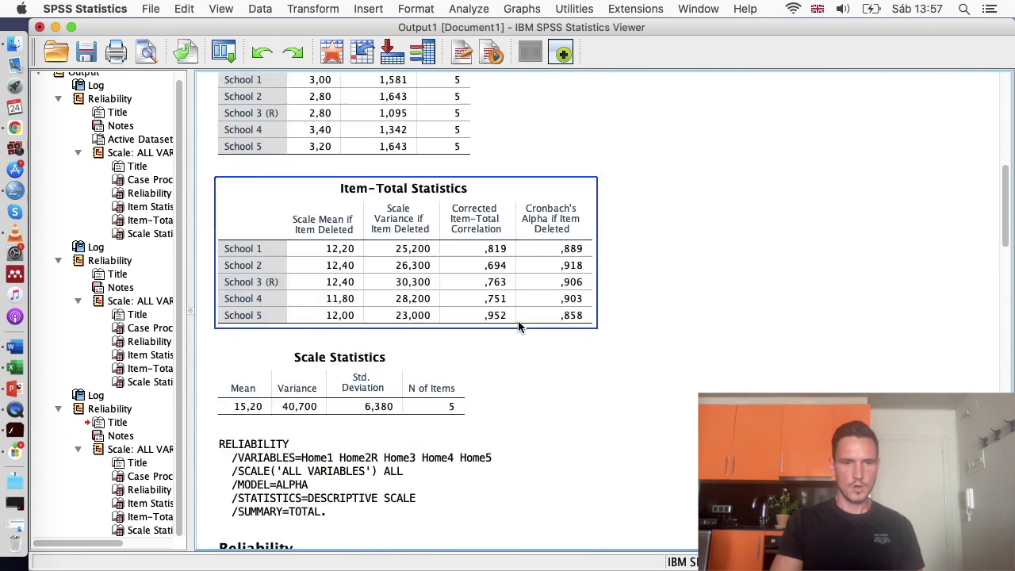
scroll(518, 326, down, 3)
click(276, 315)
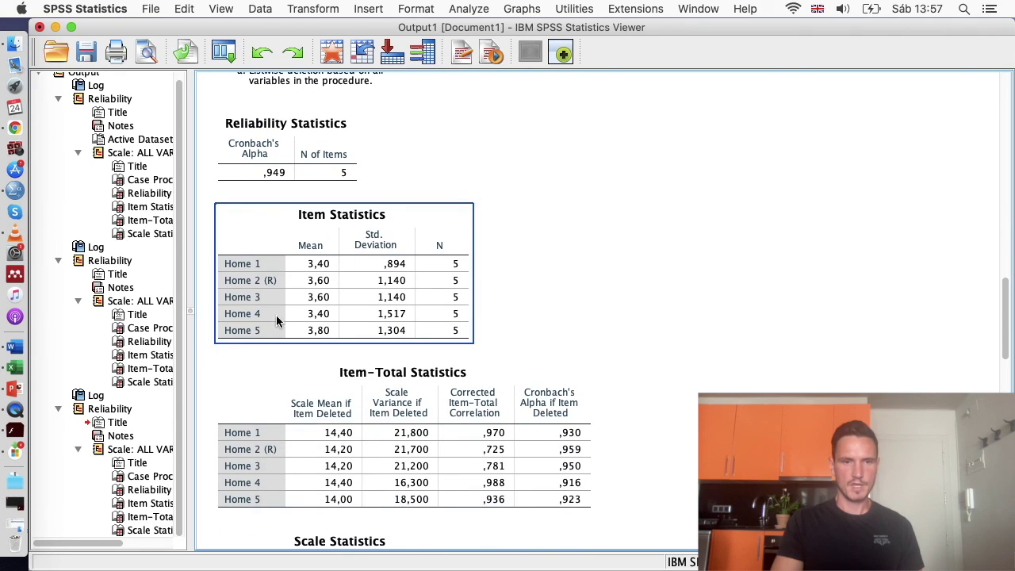
click(272, 180)
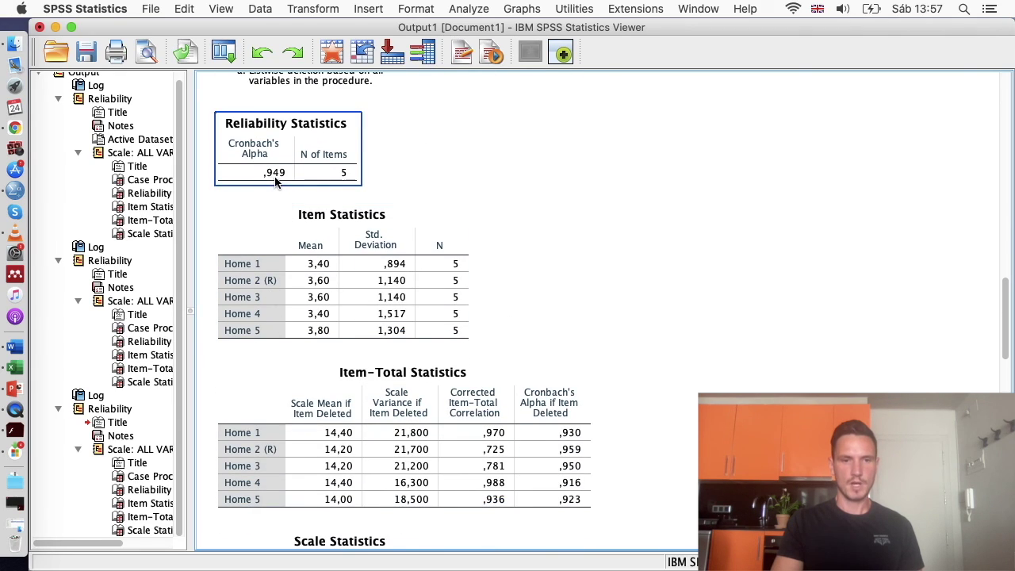
key(super+Tab)
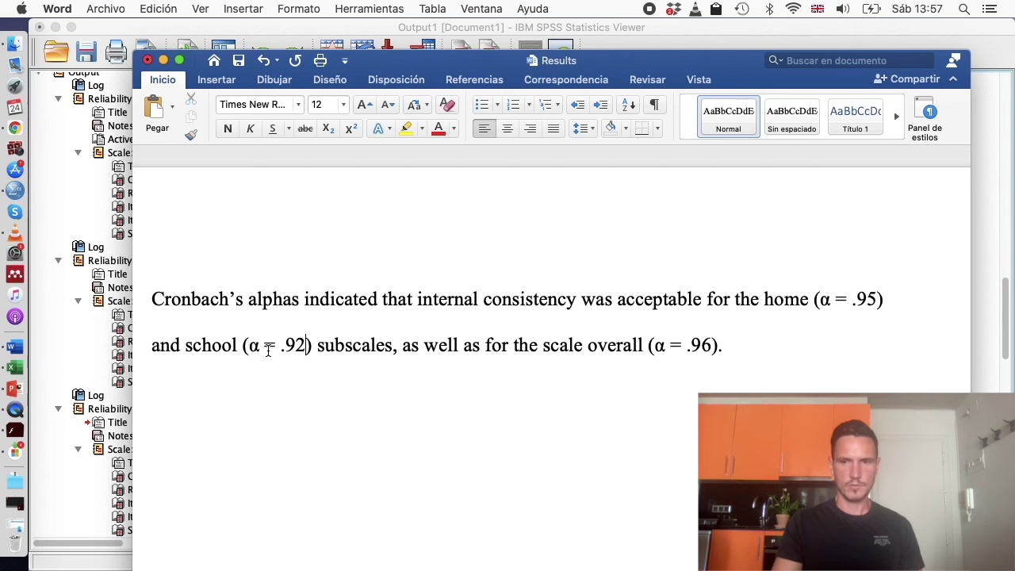
key(super+Tab)
Verify School alpha ,915 and ten-item alpha ,960, then bring the Word Results document back
click(432, 226)
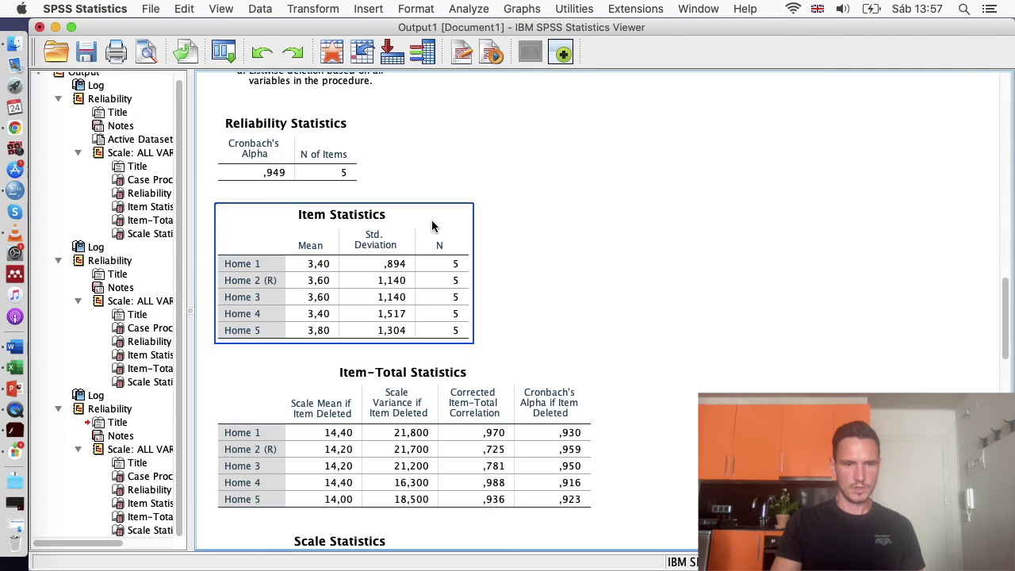
key(Down)
key(Down)
key(Down)
key(Down)
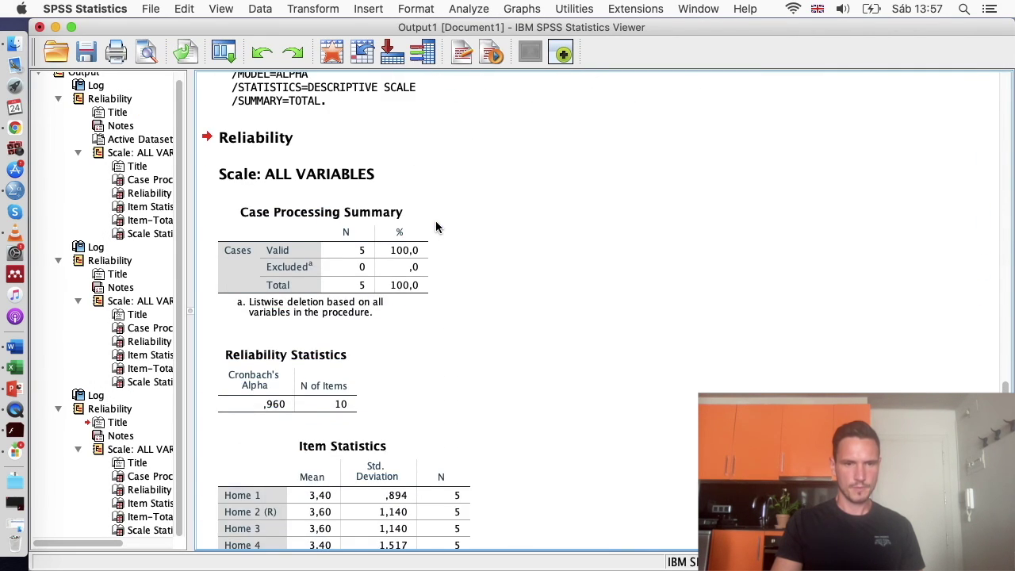
scroll(435, 227, up, 15)
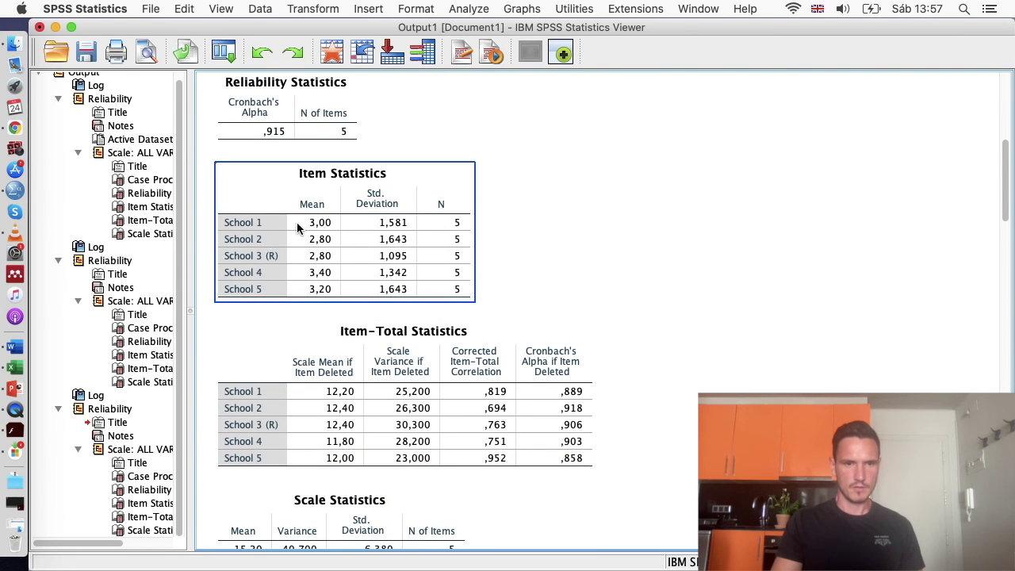
scroll(297, 222, up, 3)
click(263, 212)
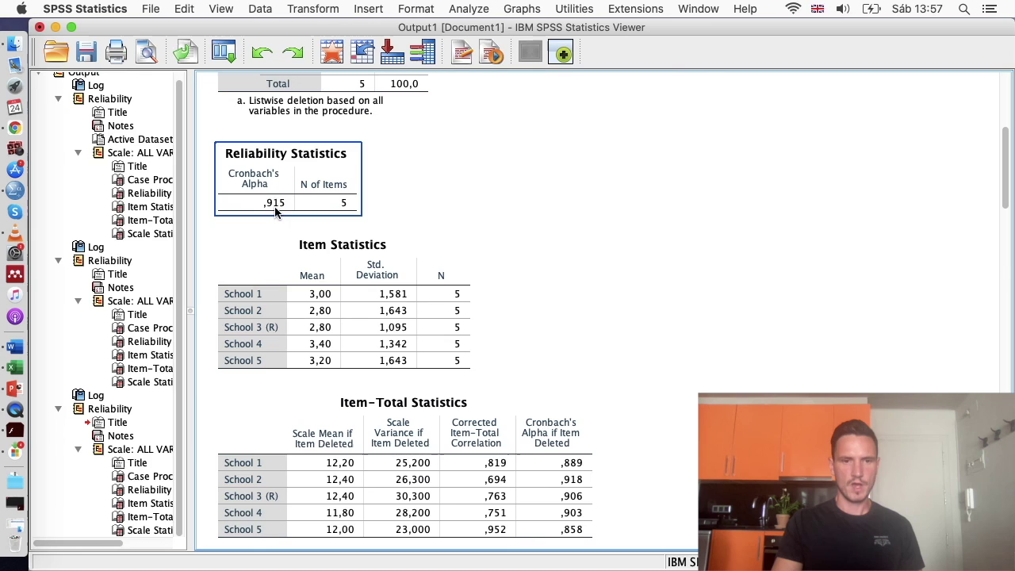
click(471, 227)
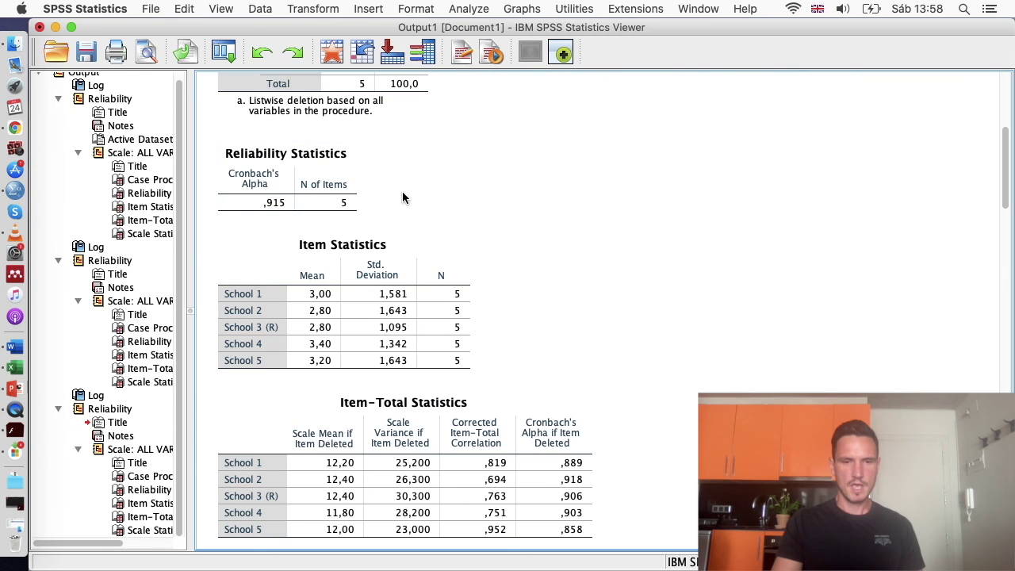
scroll(433, 237, down, 10)
click(434, 243)
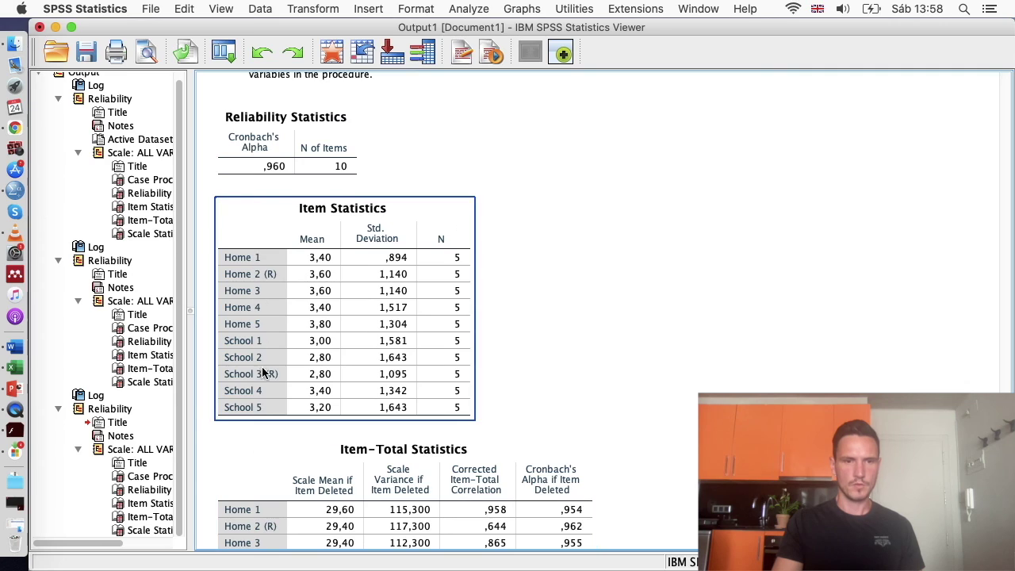
click(267, 168)
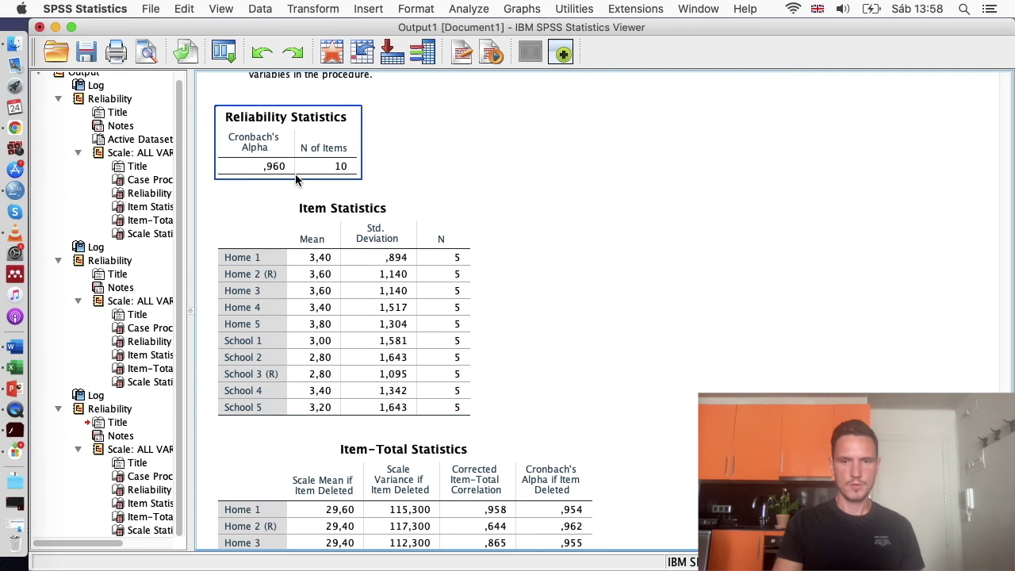
key(ctrl+Up)
click(705, 231)
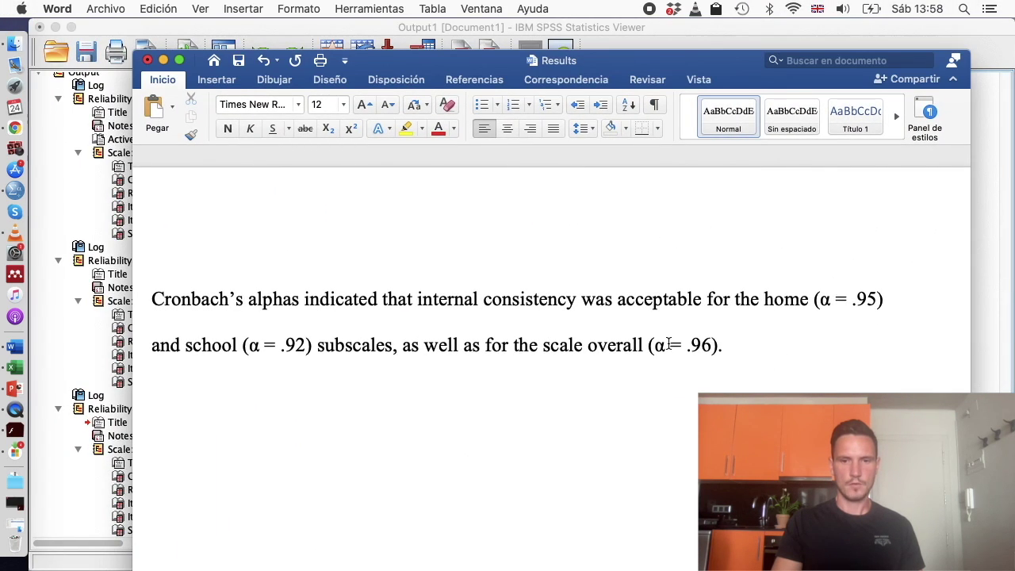